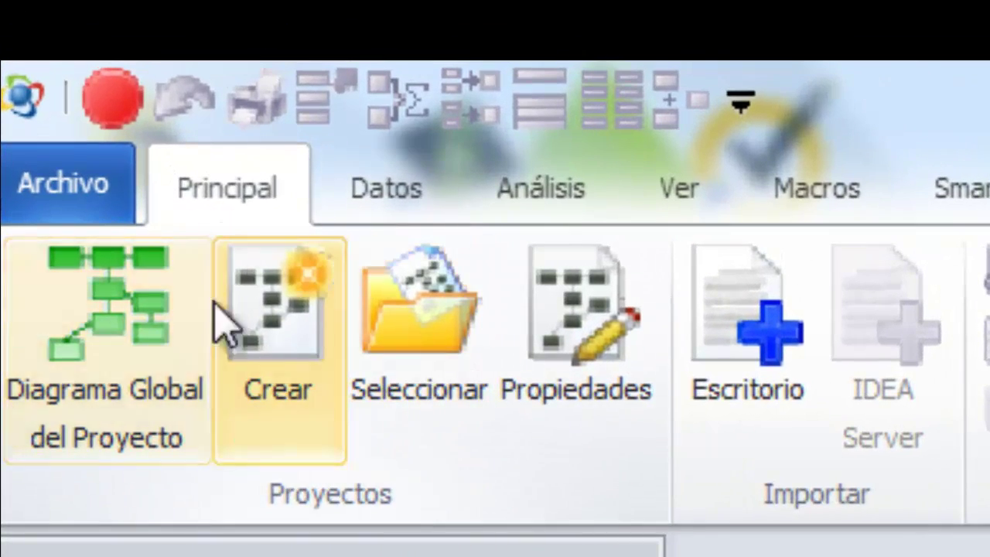
Start creating an external project and open the folder browser to choose its location
{"action": "left_click", "coordinate": [283, 304]}
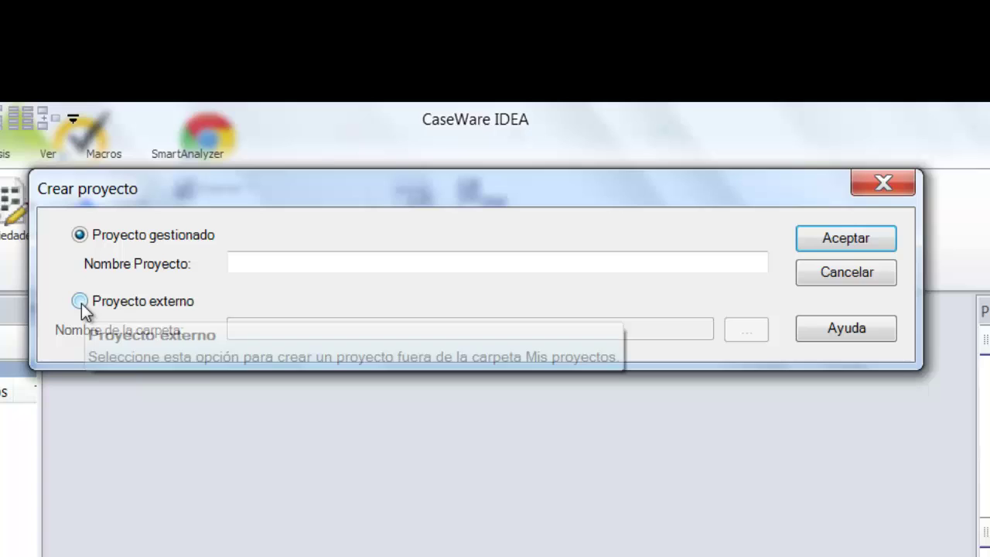
{"action": "left_click", "coordinate": [689, 525]}
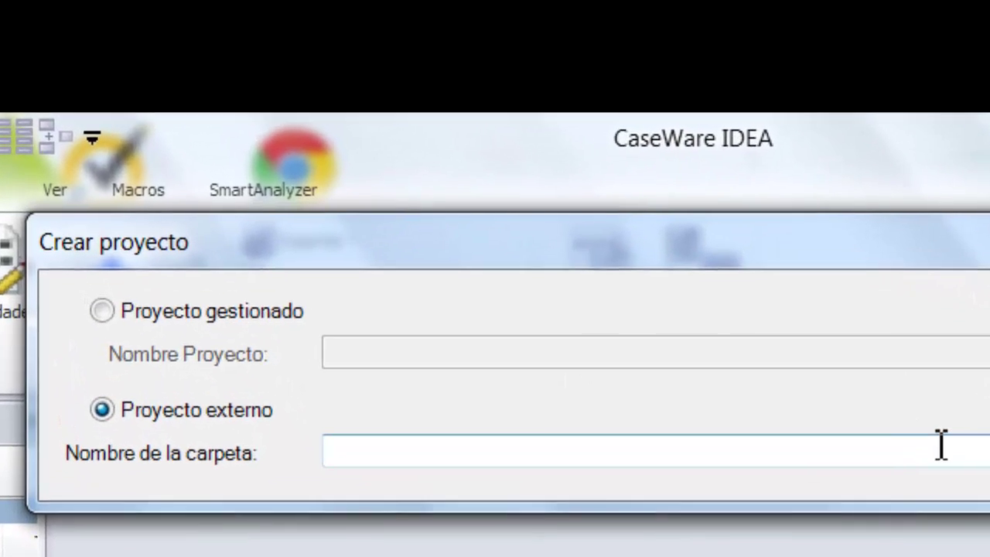
{"action": "left_click", "coordinate": [909, 386]}
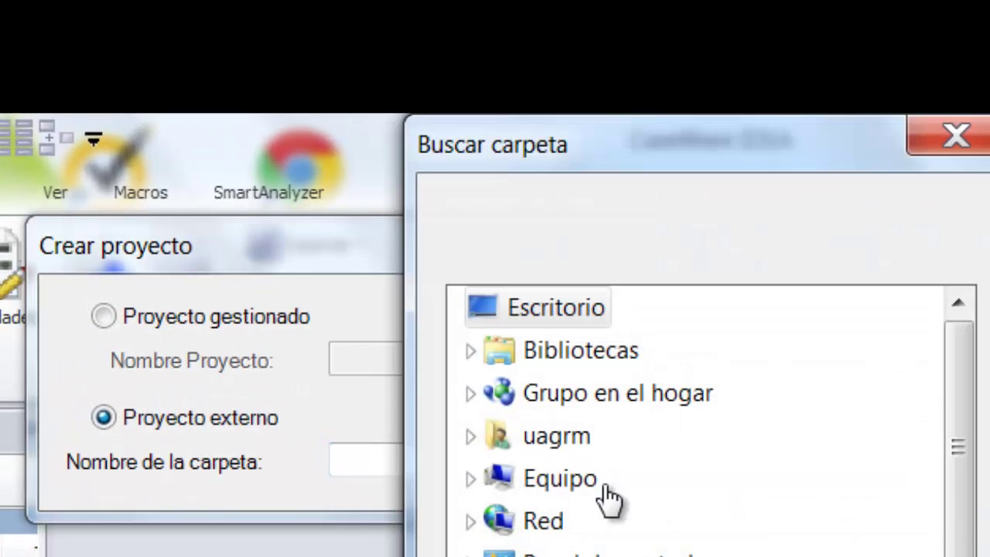
Browse to the IDEA folder on the Windows7_OS (C:) drive and expand it
{"action": "left_click", "coordinate": [582, 482]}
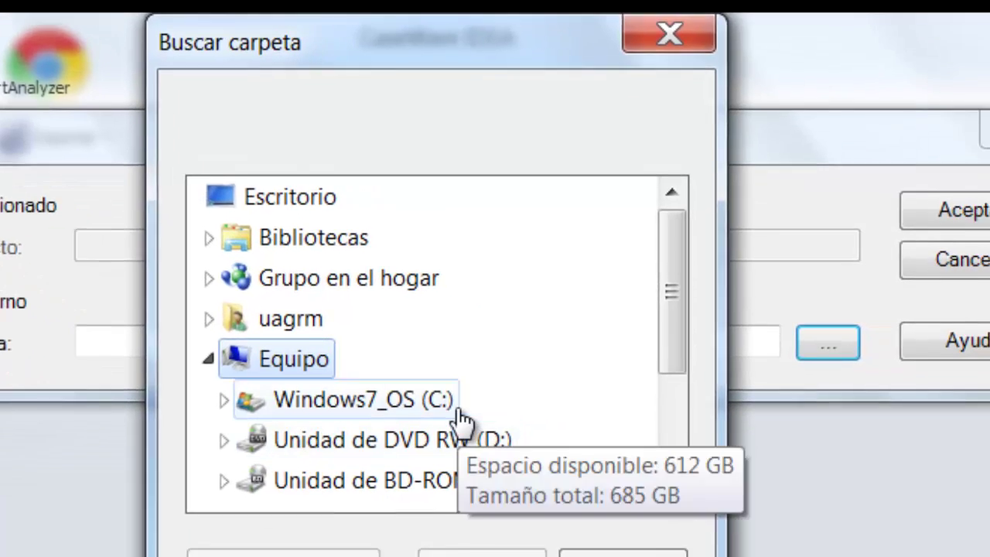
{"action": "left_click", "coordinate": [617, 479]}
{"action": "left_click", "coordinate": [582, 462]}
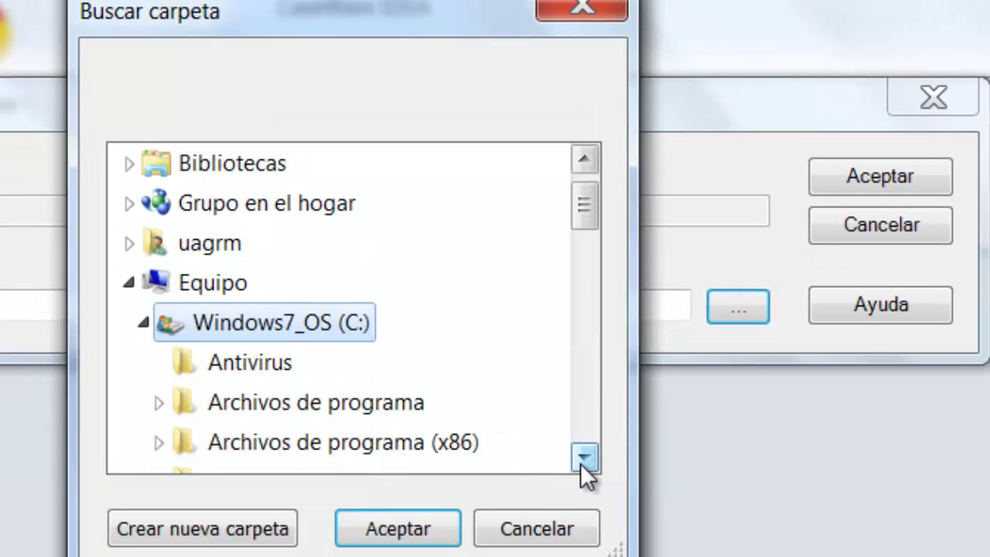
{"action": "left_click", "coordinate": [582, 462]}
{"action": "left_click", "coordinate": [581, 462]}
{"action": "left_click", "coordinate": [582, 462]}
{"action": "left_click", "coordinate": [581, 462]}
{"action": "left_click", "coordinate": [581, 461]}
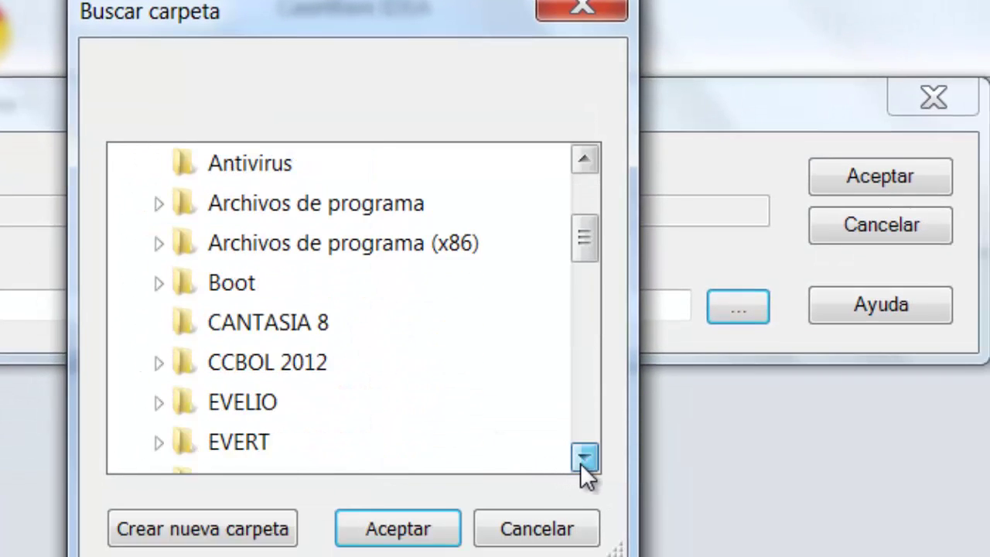
{"action": "left_click", "coordinate": [581, 461]}
{"action": "left_click", "coordinate": [582, 462]}
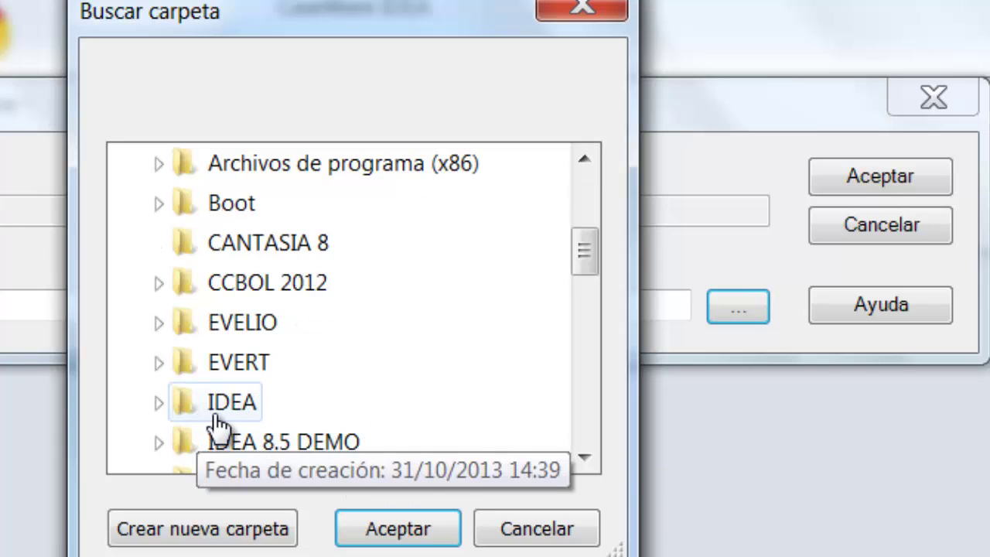
{"action": "left_click", "coordinate": [216, 406]}
Choose the EJ_13_VIAJES folder under BD_para_Casos_de_Estudio and create the external project there
{"action": "left_click", "coordinate": [590, 456]}
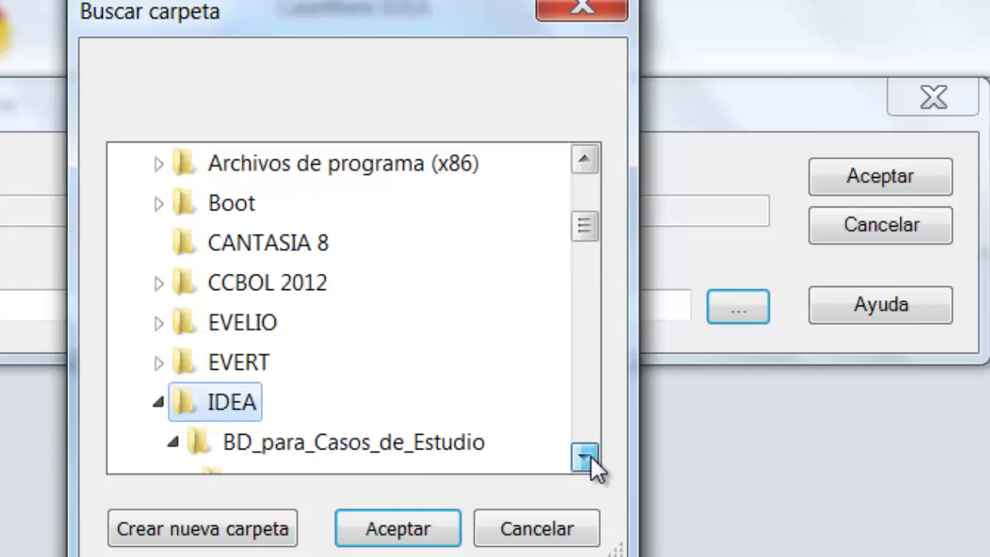
{"action": "left_click", "coordinate": [590, 457]}
{"action": "left_click", "coordinate": [590, 457]}
{"action": "left_click", "coordinate": [590, 456]}
{"action": "left_click", "coordinate": [590, 456]}
{"action": "left_click", "coordinate": [590, 457]}
{"action": "left_click", "coordinate": [590, 456]}
{"action": "left_click", "coordinate": [590, 455]}
{"action": "left_click", "coordinate": [590, 455]}
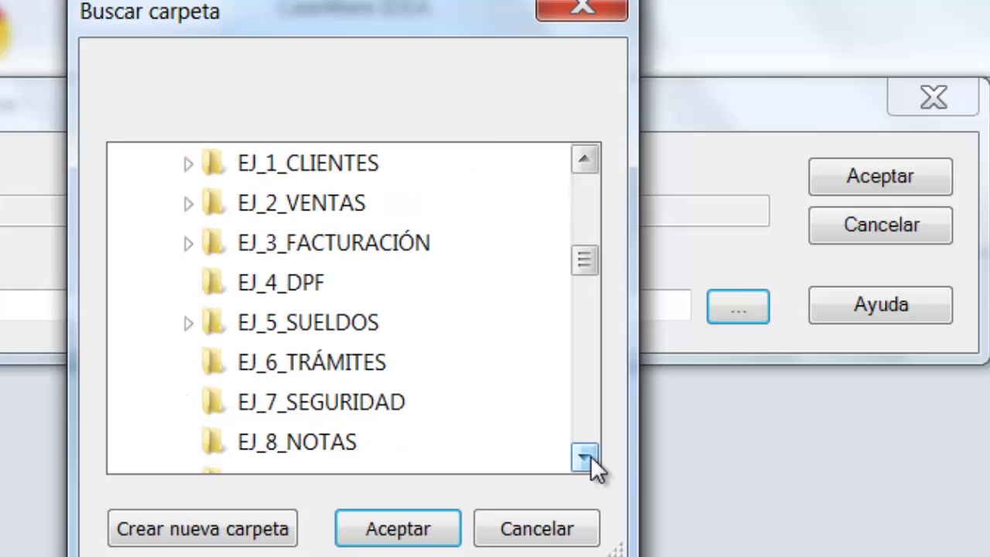
{"action": "left_click", "coordinate": [590, 456]}
{"action": "left_click", "coordinate": [590, 456]}
{"action": "left_click", "coordinate": [590, 455]}
{"action": "left_click", "coordinate": [590, 456]}
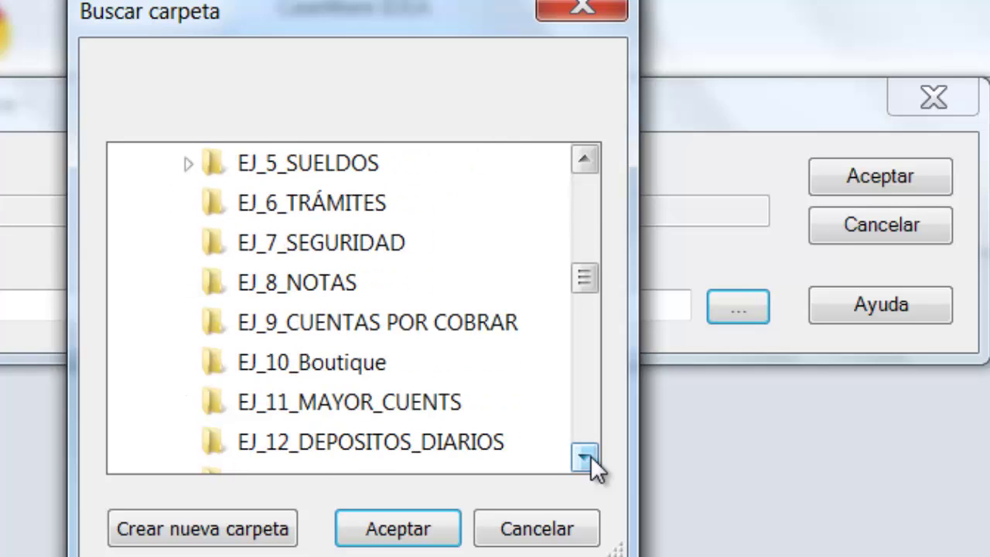
{"action": "left_click", "coordinate": [590, 456]}
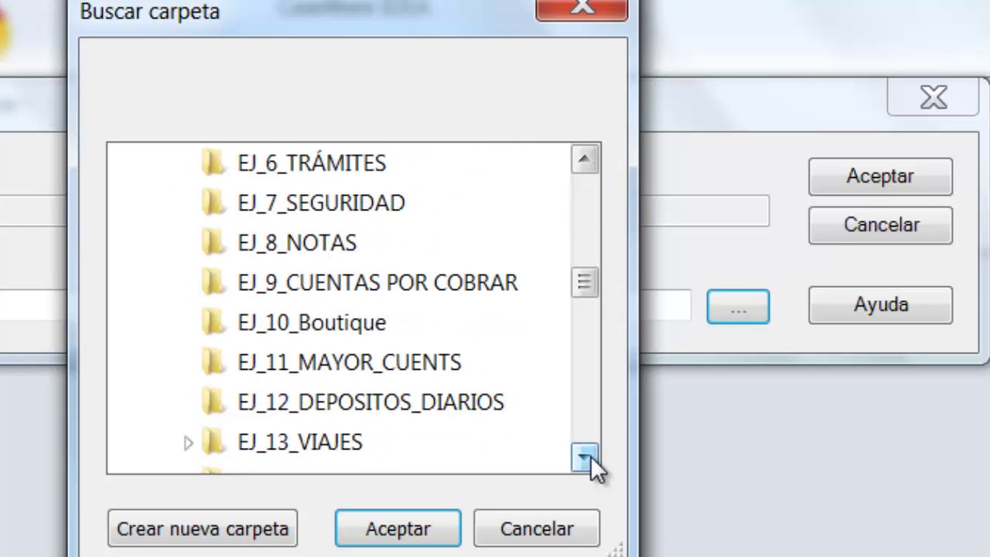
{"action": "left_click", "coordinate": [302, 447]}
{"action": "left_click", "coordinate": [389, 532]}
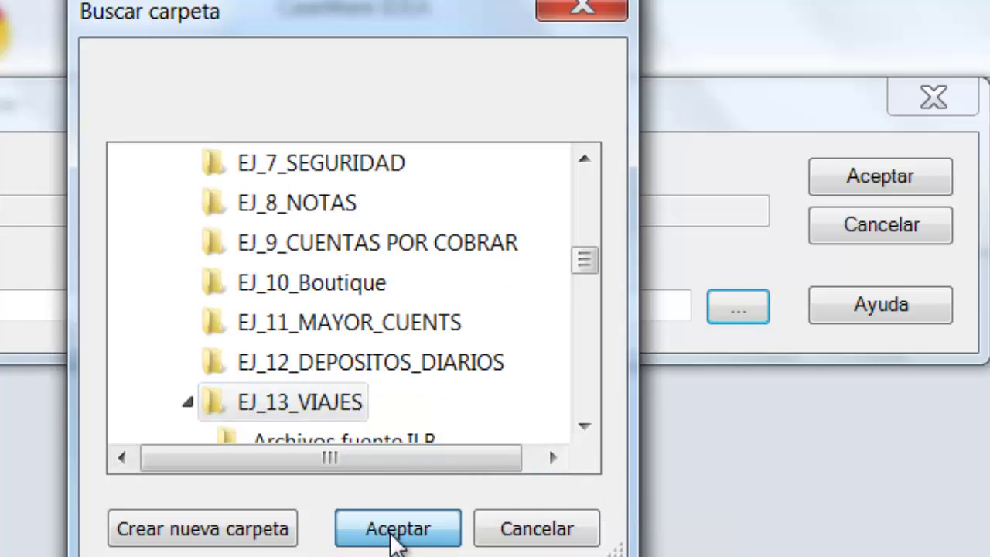
{"action": "left_click", "coordinate": [902, 177]}
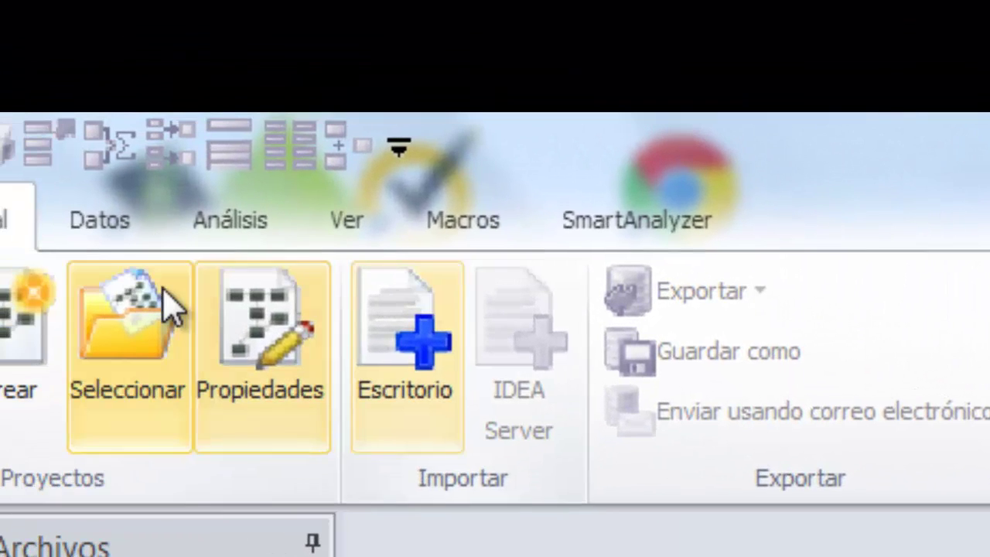
Open the external project C:\IDEA\BD_para_Casos_de_Estudio\EJ_13_VIAJES from the recent projects
{"action": "left_click", "coordinate": [155, 331]}
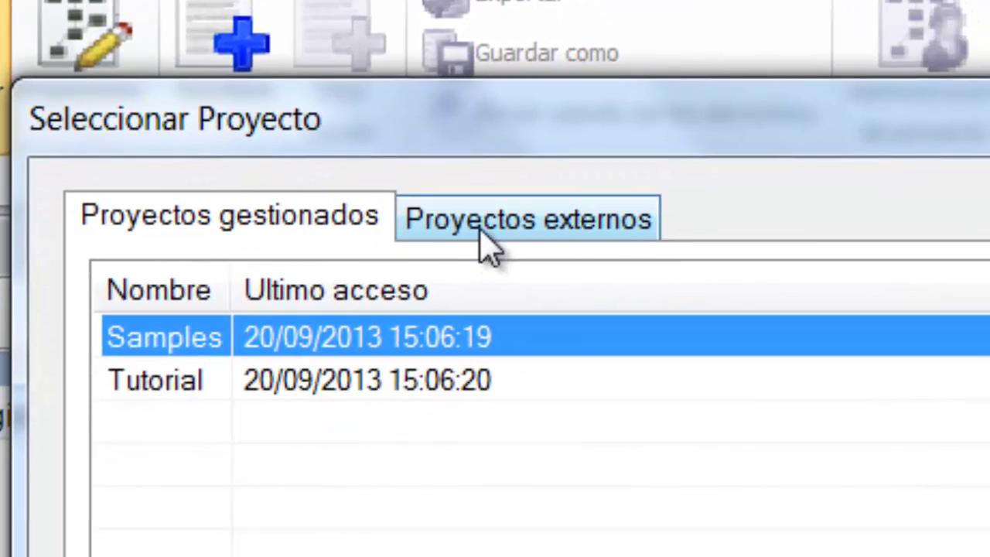
{"action": "left_click", "coordinate": [635, 477]}
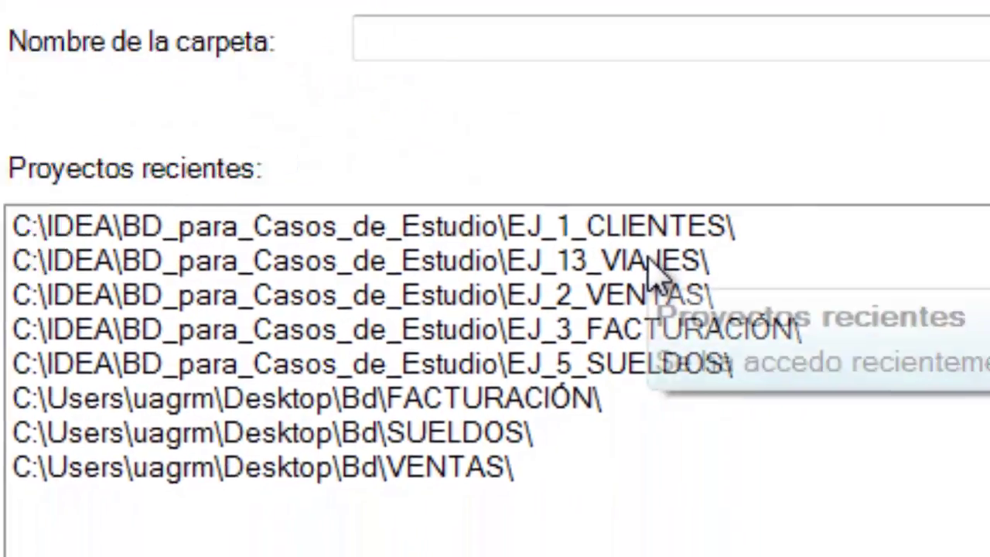
{"action": "left_click", "coordinate": [773, 480]}
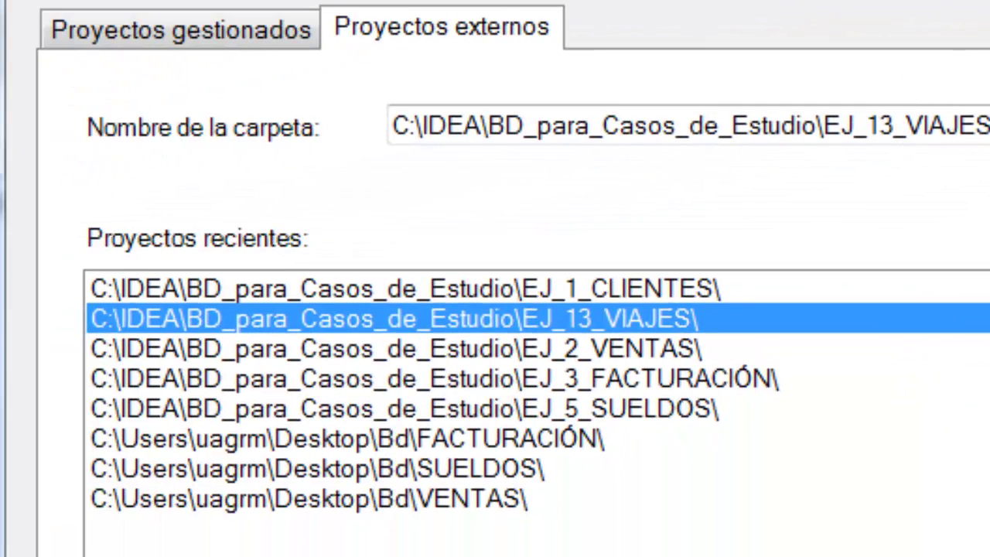
{"action": "key", "text": "Return"}
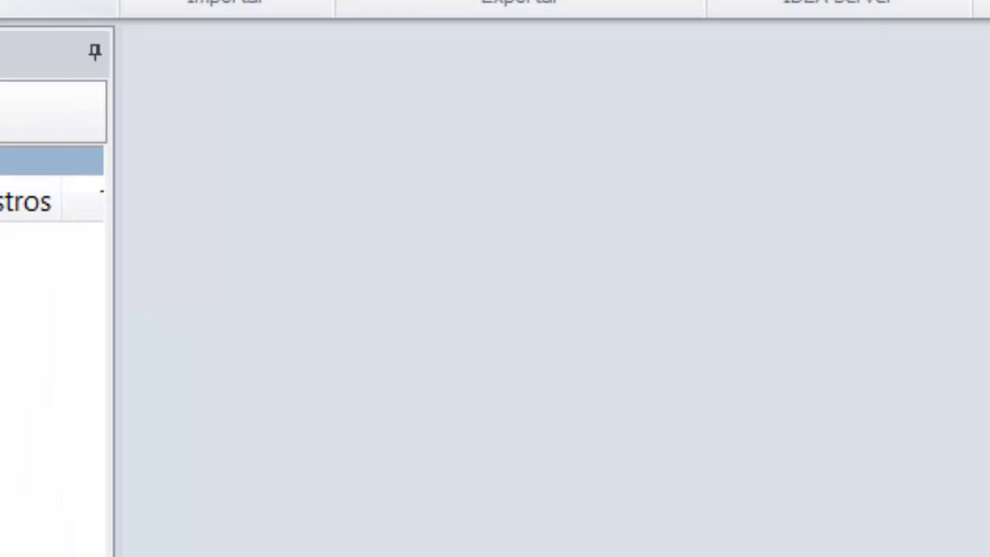
Correct the report name in the project properties to ANALISIS DE VIAJES and save the properties
{"action": "left_click", "coordinate": [70, 0]}
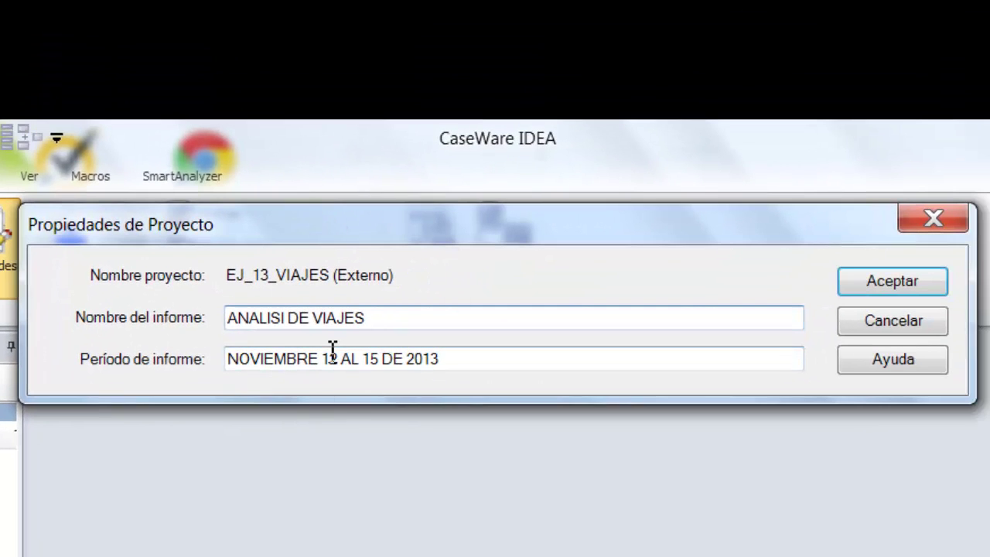
{"action": "left_click", "coordinate": [288, 319]}
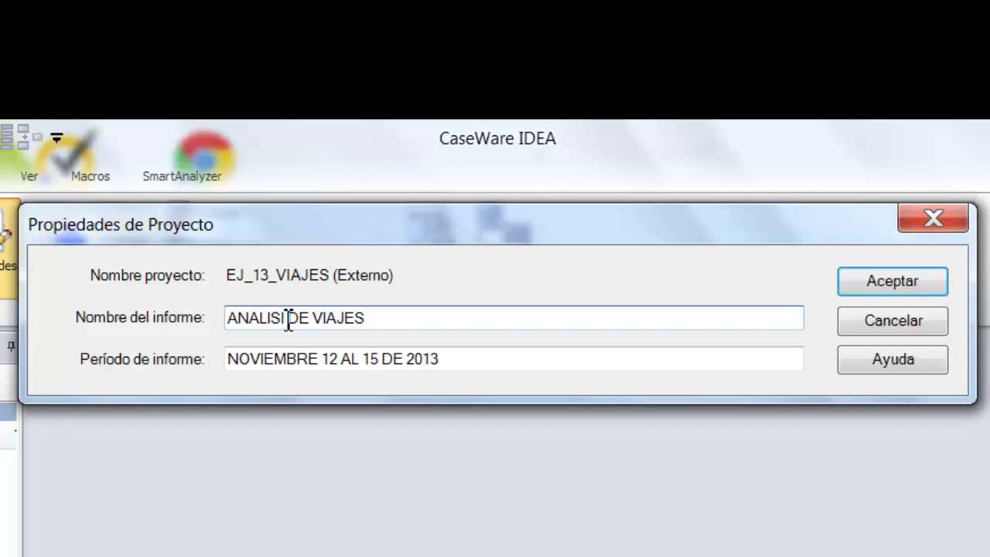
{"action": "type", "text": "S"}
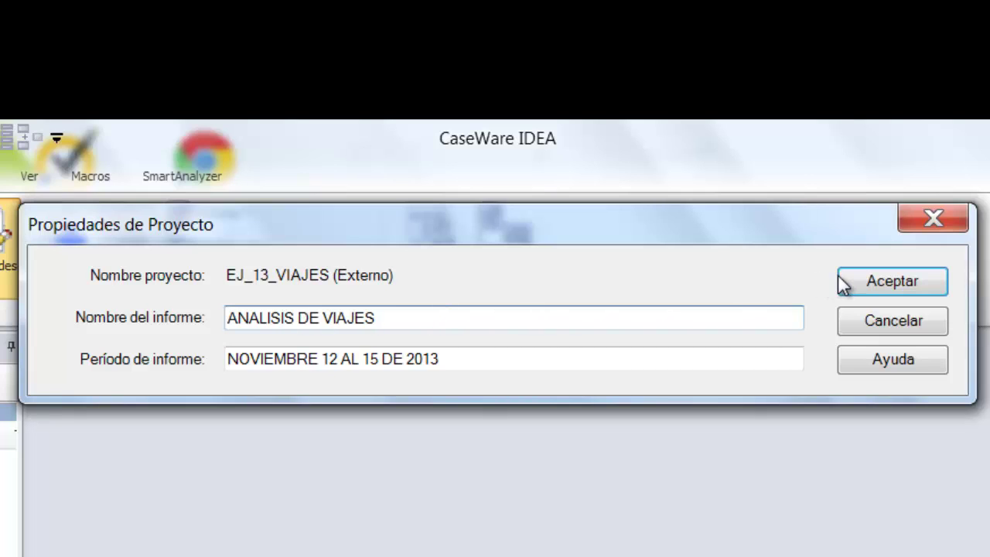
{"action": "left_click", "coordinate": [861, 284]}
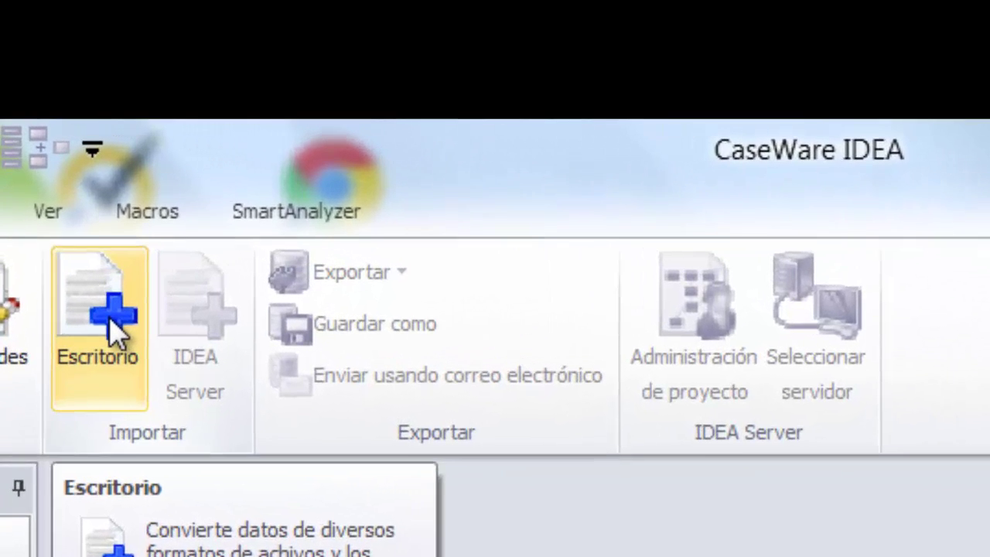
Start a desktop import in the Informe impreso y Adobe PDF format with Viajes.pdf from the project folder as the source
{"action": "left_click", "coordinate": [112, 329]}
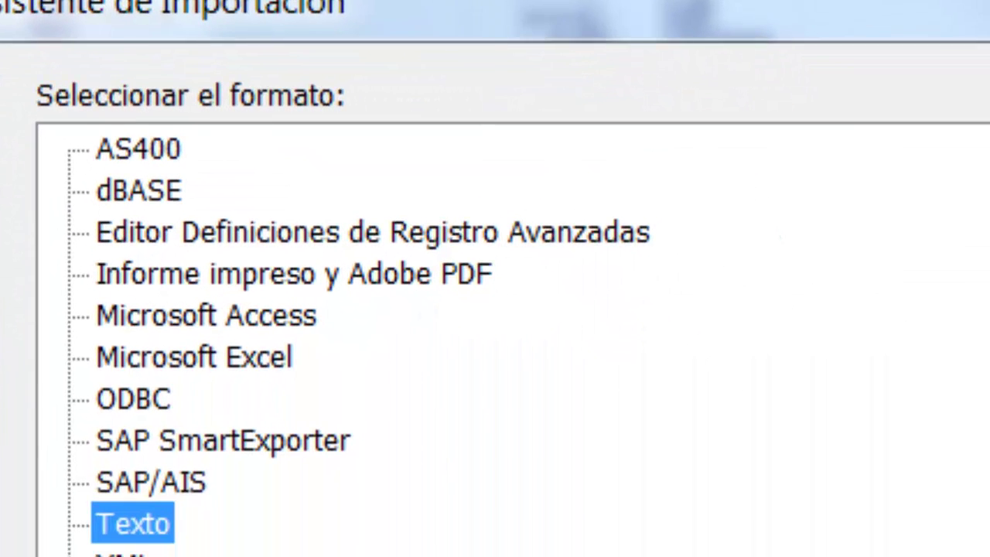
{"action": "left_click", "coordinate": [427, 271]}
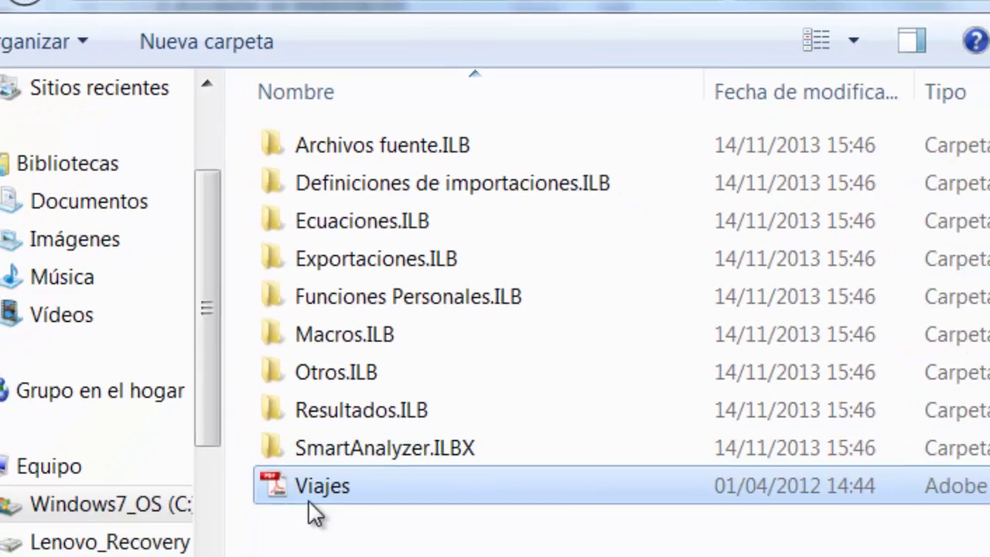
{"action": "left_click", "coordinate": [353, 479]}
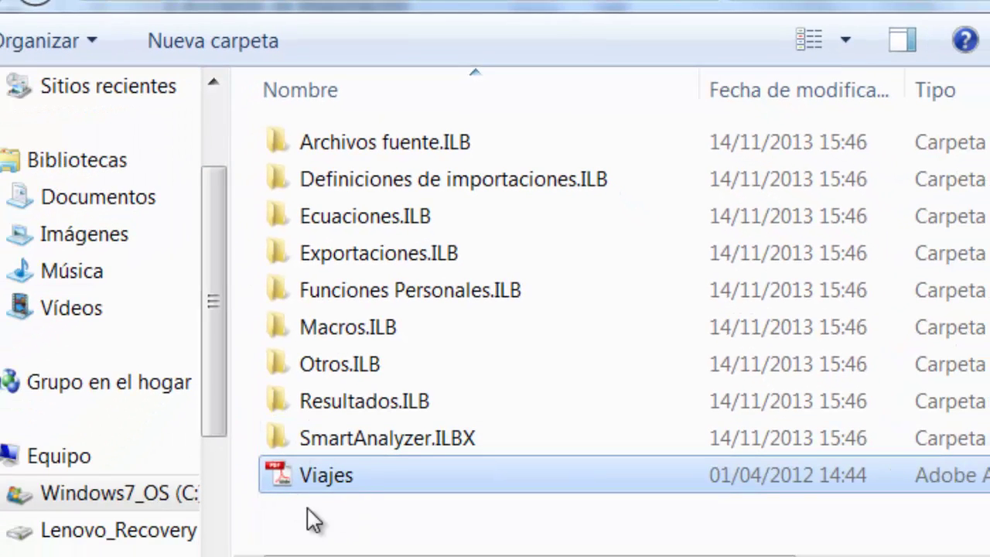
{"action": "scroll", "coordinate": [274, 412], "scroll_direction": "right", "scroll_amount": 3}
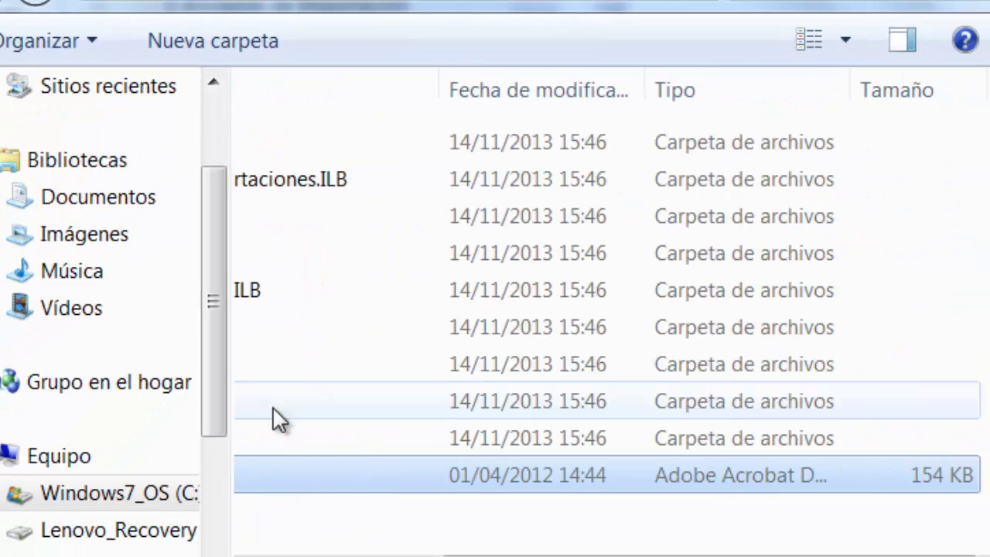
{"action": "left_click", "coordinate": [722, 555]}
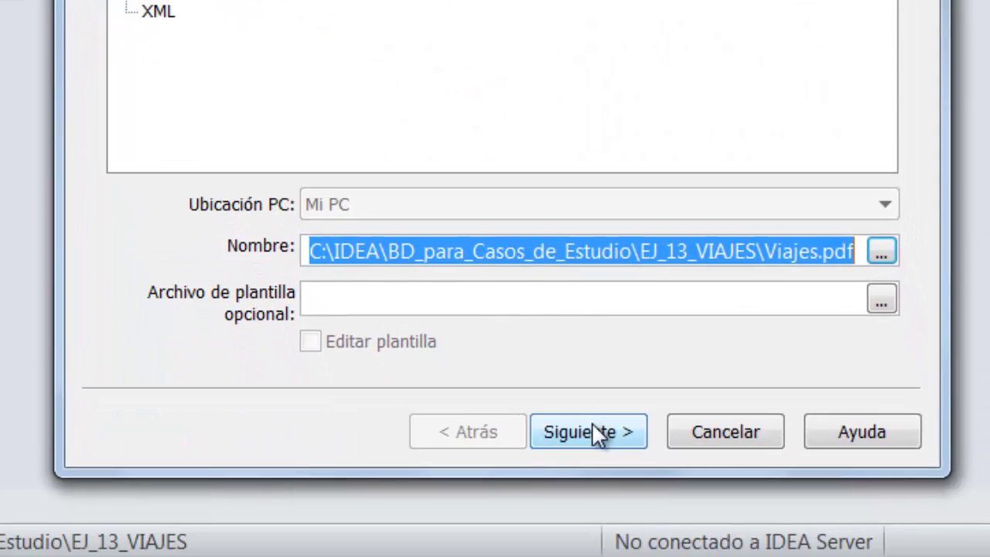
{"action": "left_click", "coordinate": [590, 429]}
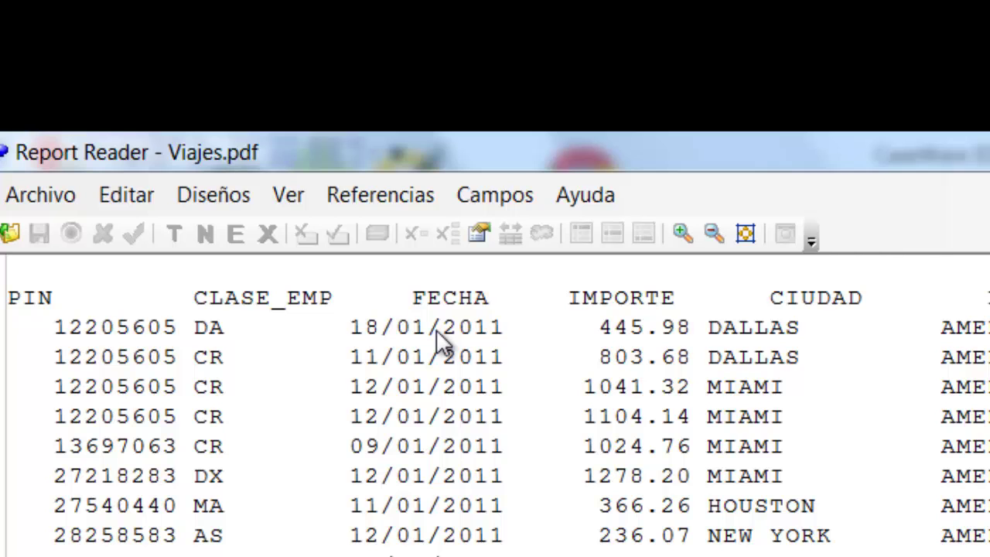
Create a standard layout using the first data row, the DALLAS record dated 18/01/2011, as the sample line
{"action": "left_click", "coordinate": [436, 329]}
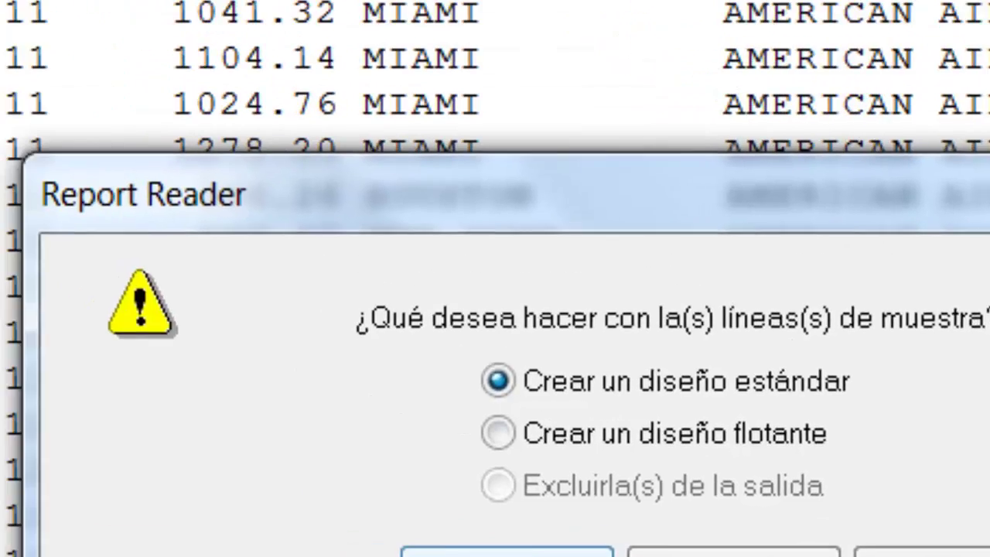
{"action": "left_click", "coordinate": [306, 442]}
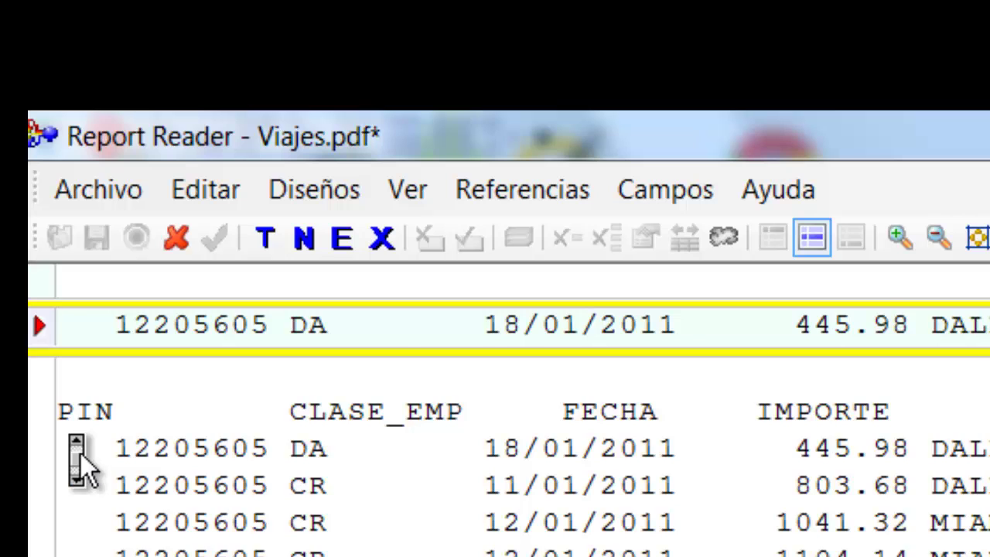
{"action": "scroll", "coordinate": [80, 453], "scroll_direction": "right", "scroll_amount": 3}
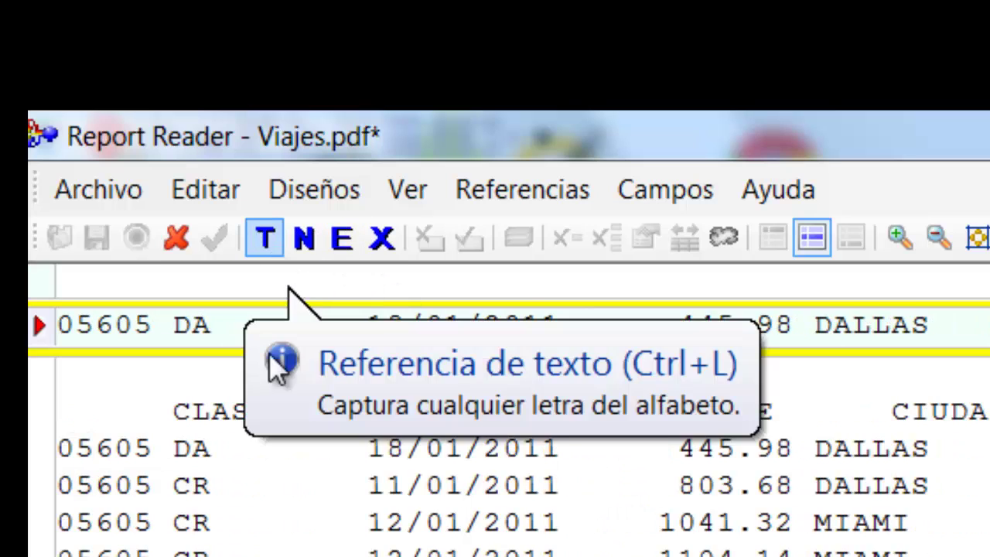
{"action": "scroll", "coordinate": [388, 511], "scroll_direction": "left", "scroll_amount": 3}
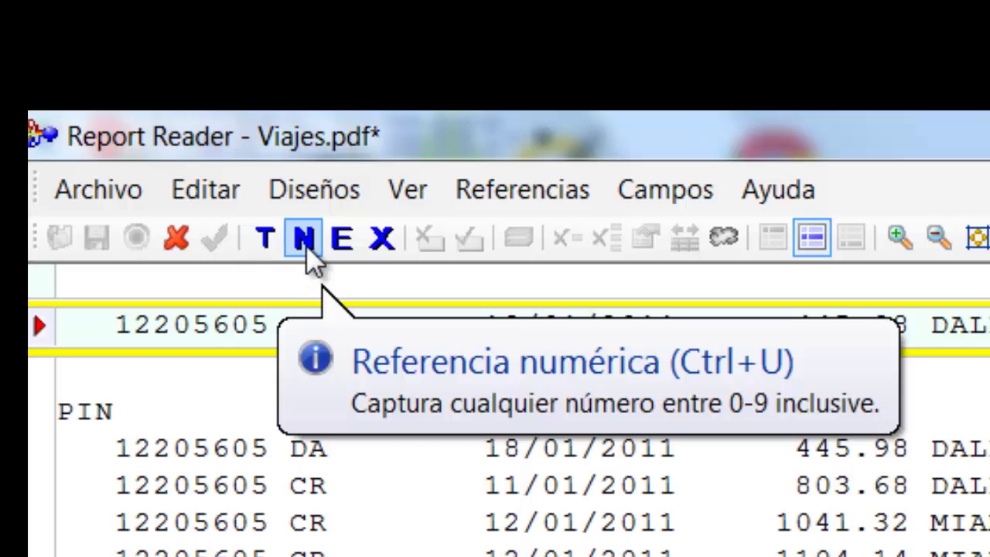
Place two numeric references above the last two digits of the PIN column value in the sample line
{"action": "left_click", "coordinate": [307, 248]}
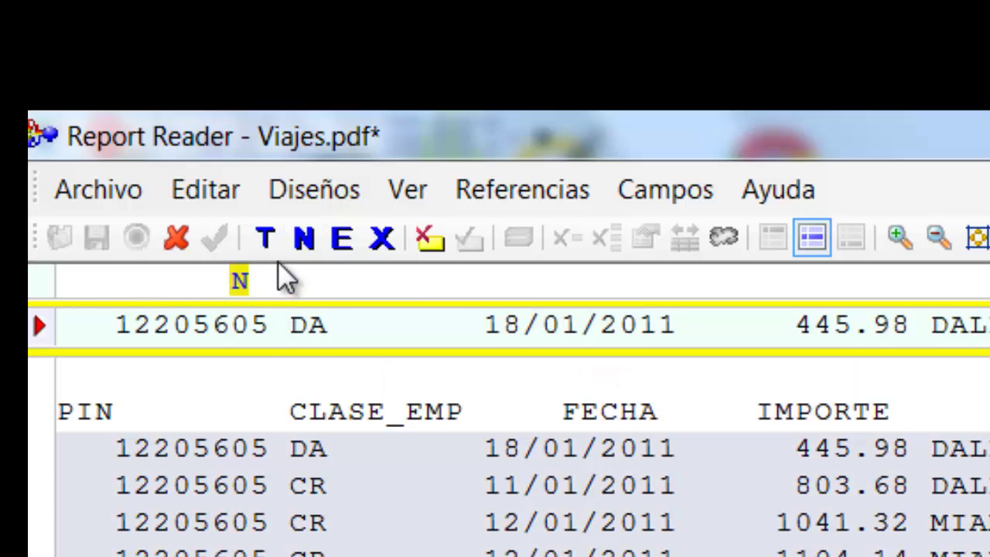
{"action": "left_click", "coordinate": [304, 247]}
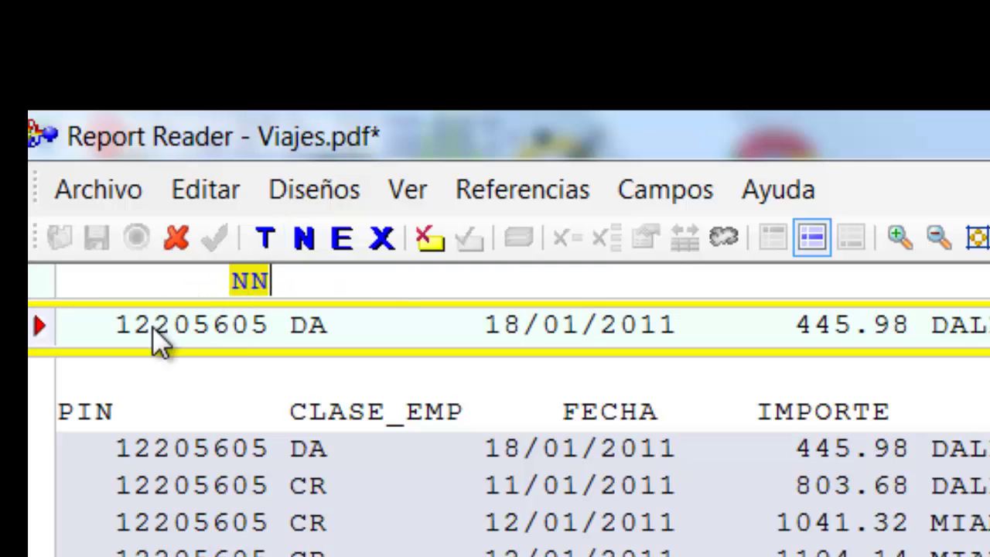
{"action": "left_click", "coordinate": [68, 326]}
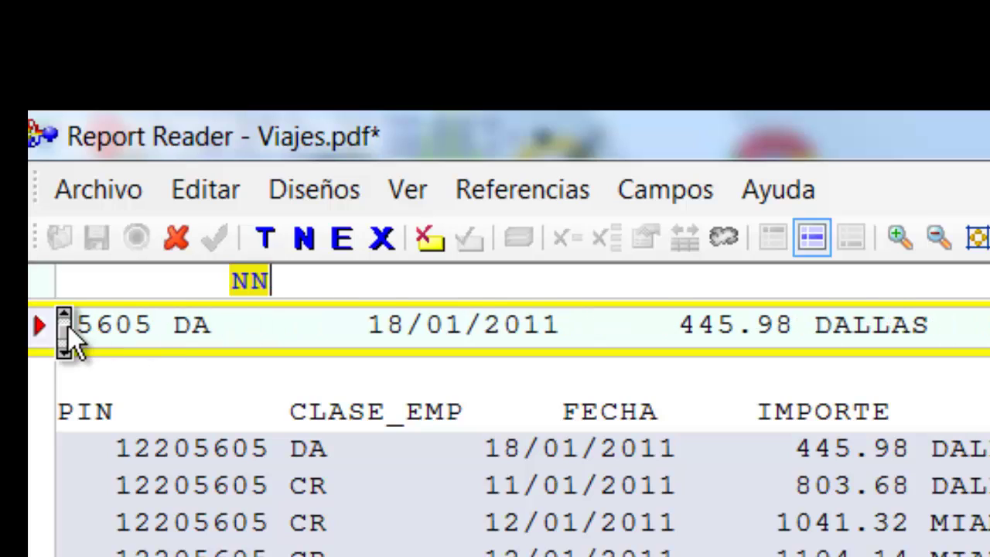
{"action": "left_click", "coordinate": [69, 325]}
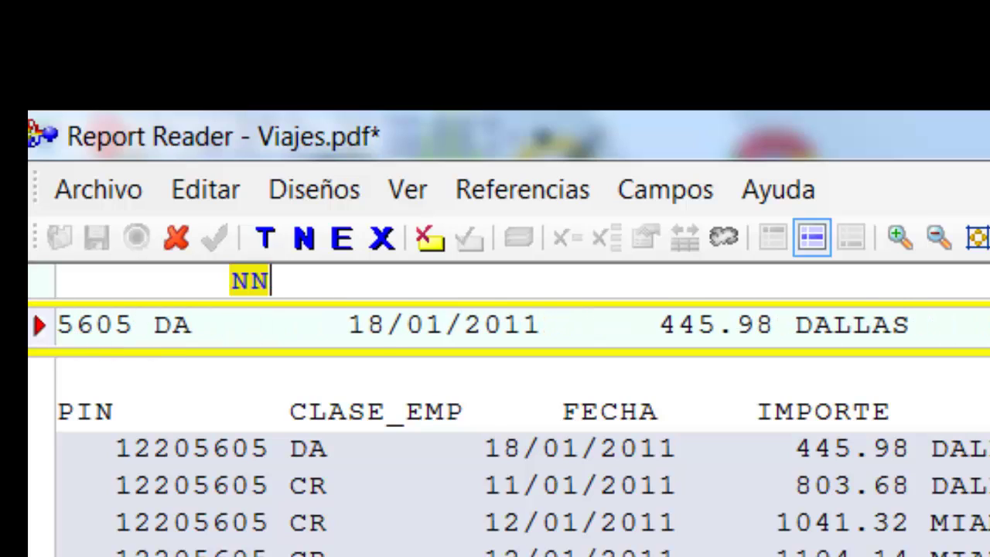
Shift the sample line to the right until its columns line up with the report's data rows
{"action": "key", "text": "ctrl+Right"}
{"action": "key", "text": "ctrl+Right"}
{"action": "key", "text": "ctrl+Right"}
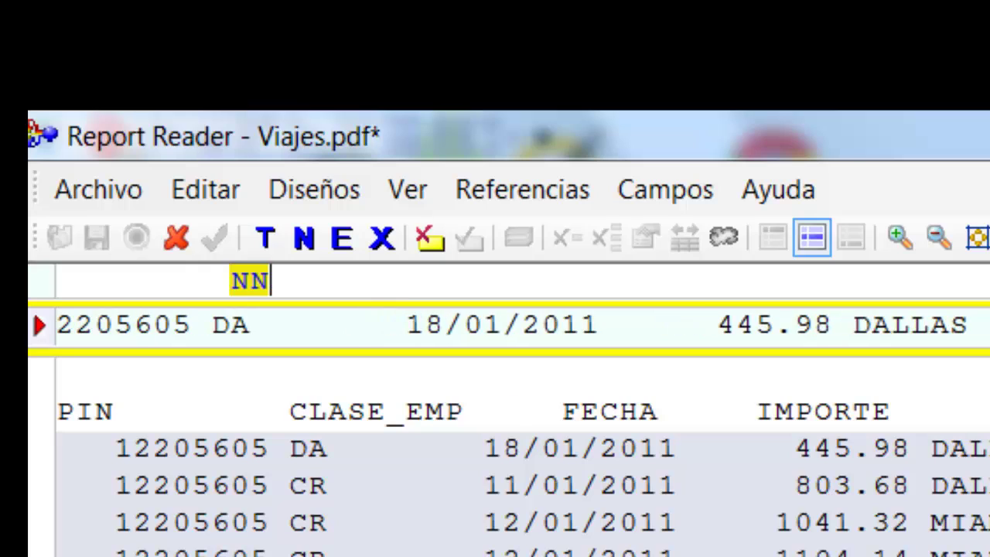
{"action": "key", "text": "ctrl+Right"}
{"action": "key", "text": "ctrl+Right"}
{"action": "key", "text": "ctrl+Right"}
{"action": "key", "text": "ctrl+Right"}
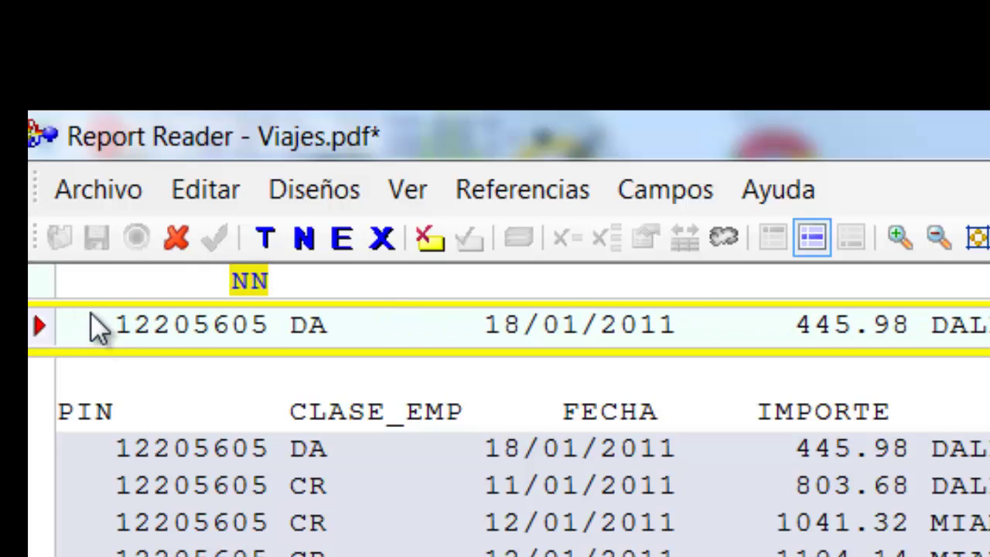
Define a field over the full PIN value in the sample line and name it PIN
{"action": "left_click", "coordinate": [119, 334]}
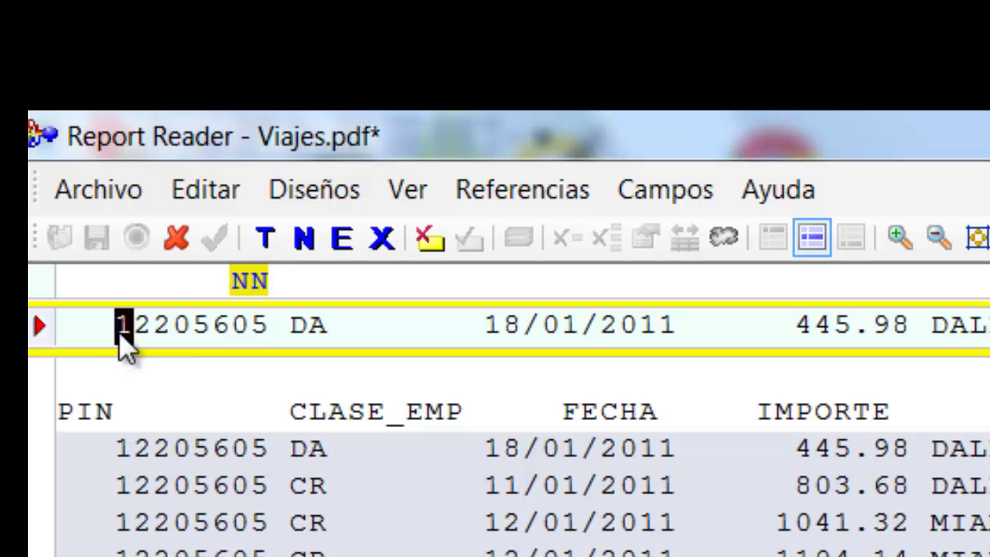
{"action": "left_click_drag", "start_coordinate": [120, 334], "coordinate": [262, 333]}
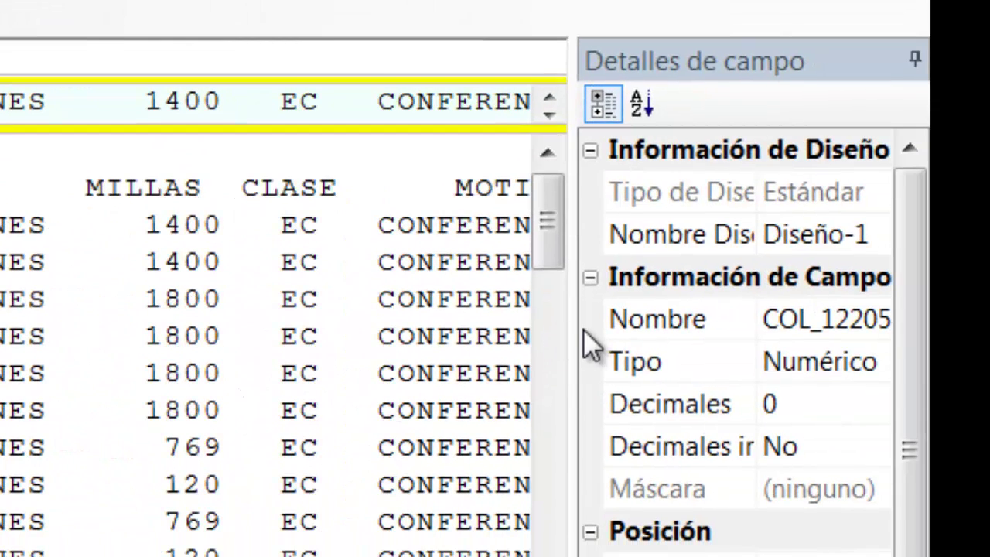
{"action": "left_click_drag", "start_coordinate": [571, 317], "coordinate": [447, 331]}
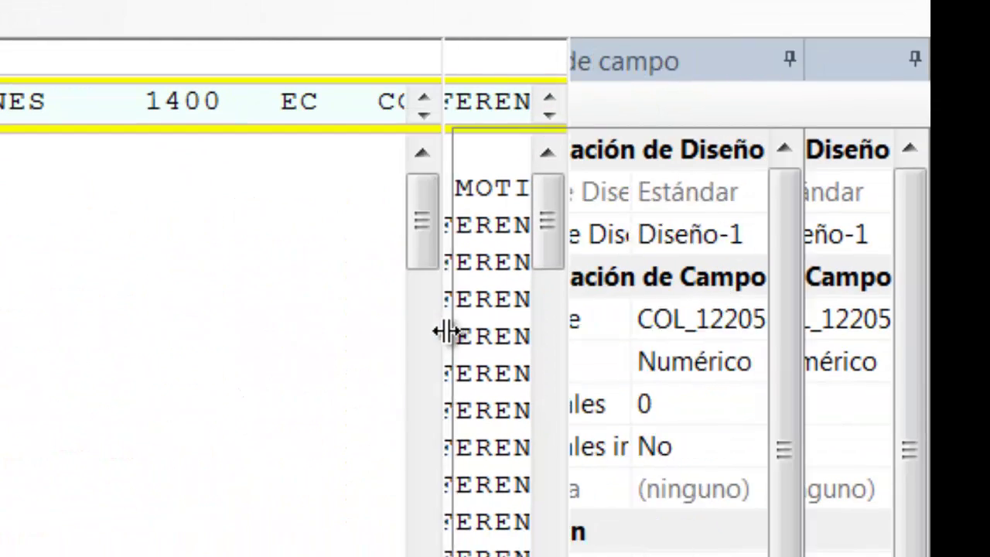
{"action": "left_click", "coordinate": [708, 330]}
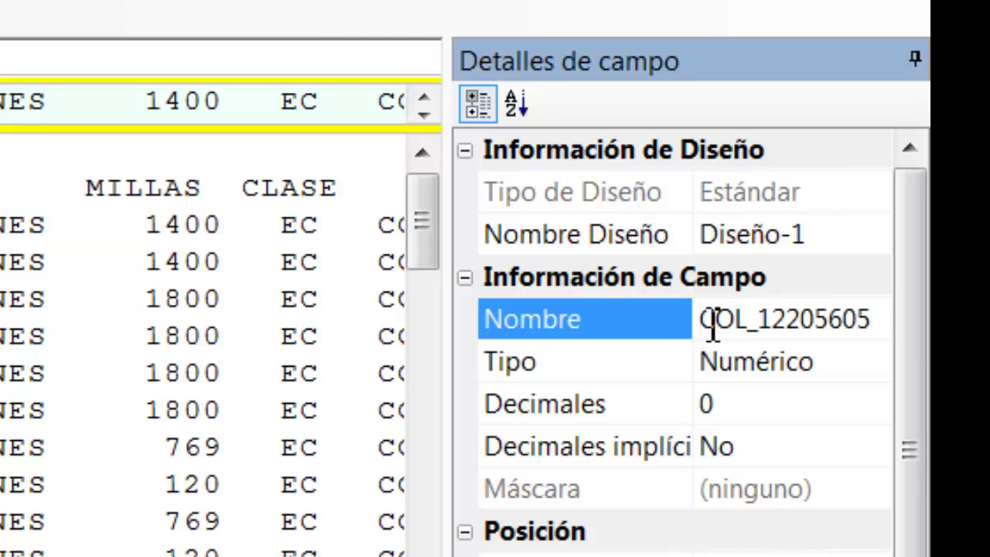
{"action": "key", "text": "Delete"}
{"action": "key", "text": "Delete"}
{"action": "key", "text": "Delete"}
{"action": "key", "text": "Delete"}
{"action": "key", "text": "Delete"}
{"action": "key", "text": "Delete"}
{"action": "key", "text": "Delete"}
{"action": "key", "text": "Delete"}
{"action": "key", "text": "Delete"}
{"action": "key", "text": "Delete"}
{"action": "key", "text": "Delete"}
{"action": "key", "text": "Delete"}
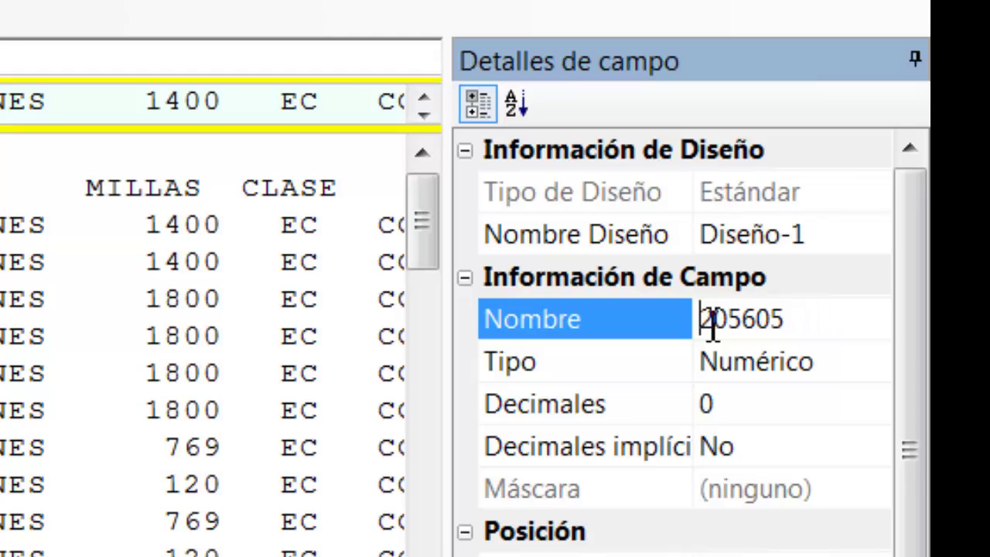
{"action": "type", "text": "PIN"}
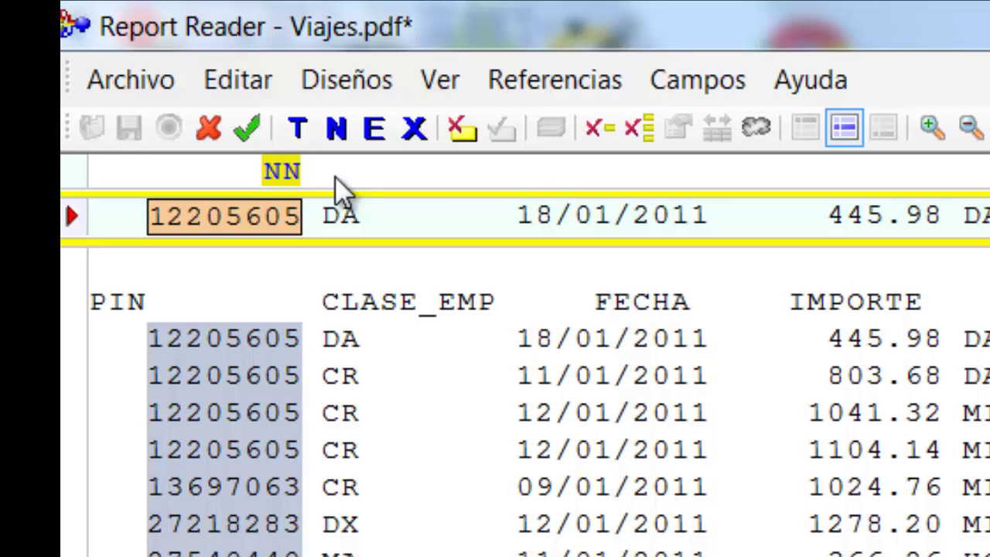
Place two text references above DA in the sample line, and define a field over DA named CLASE_EMP
{"action": "left_click", "coordinate": [301, 135]}
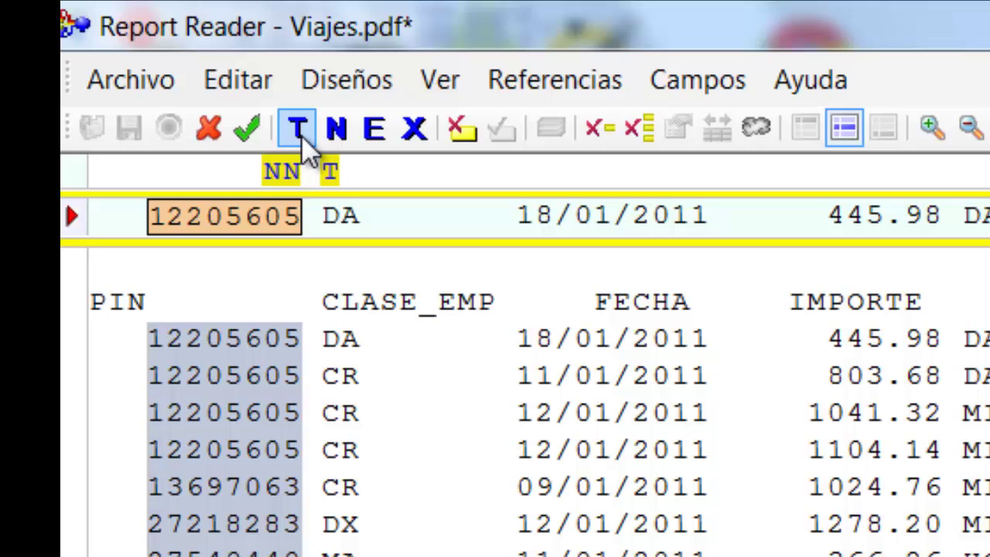
{"action": "left_click", "coordinate": [307, 134]}
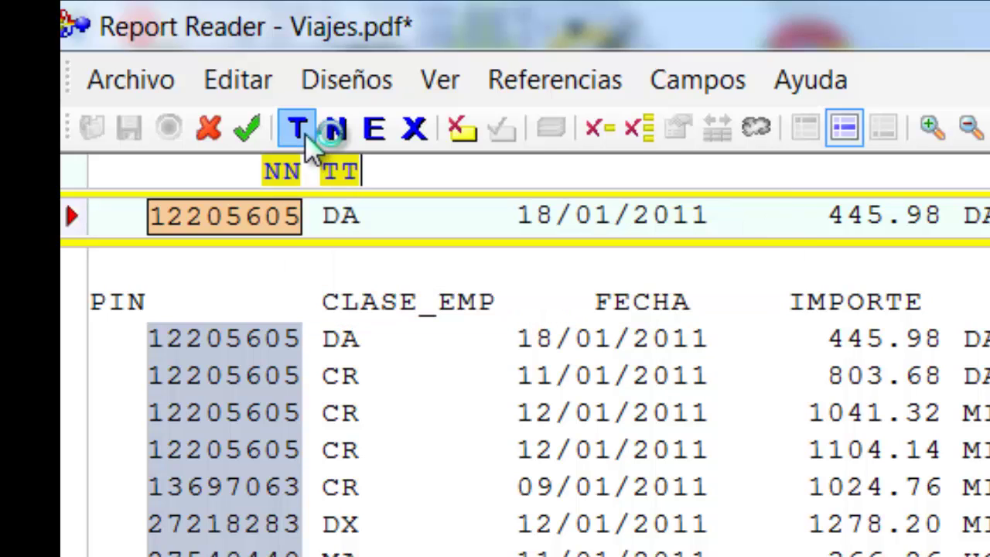
{"action": "left_click", "coordinate": [329, 218]}
{"action": "left_click_drag", "start_coordinate": [329, 223], "coordinate": [348, 222]}
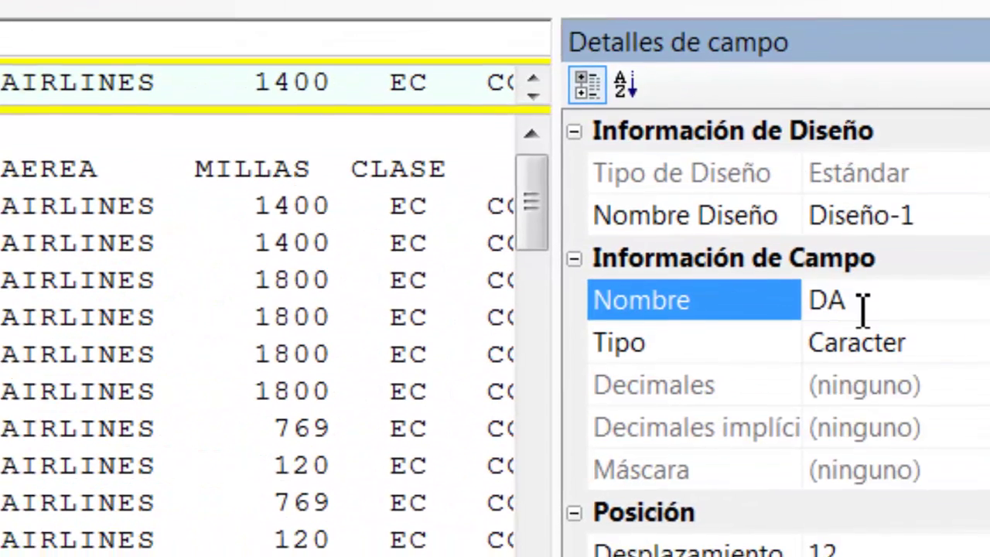
{"action": "key", "text": "BackSpace"}
{"action": "key", "text": "BackSpace"}
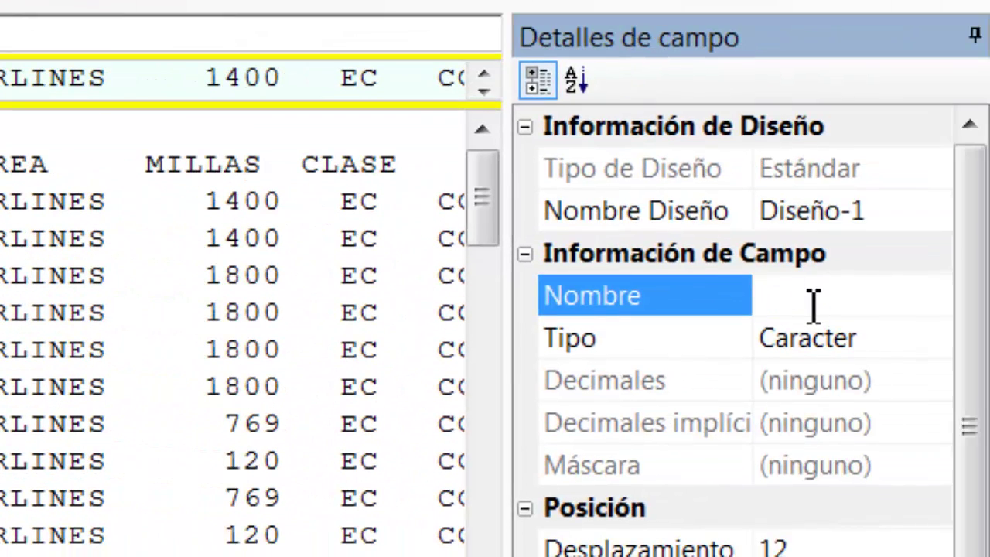
{"action": "type", "text": "CLASE_E"}
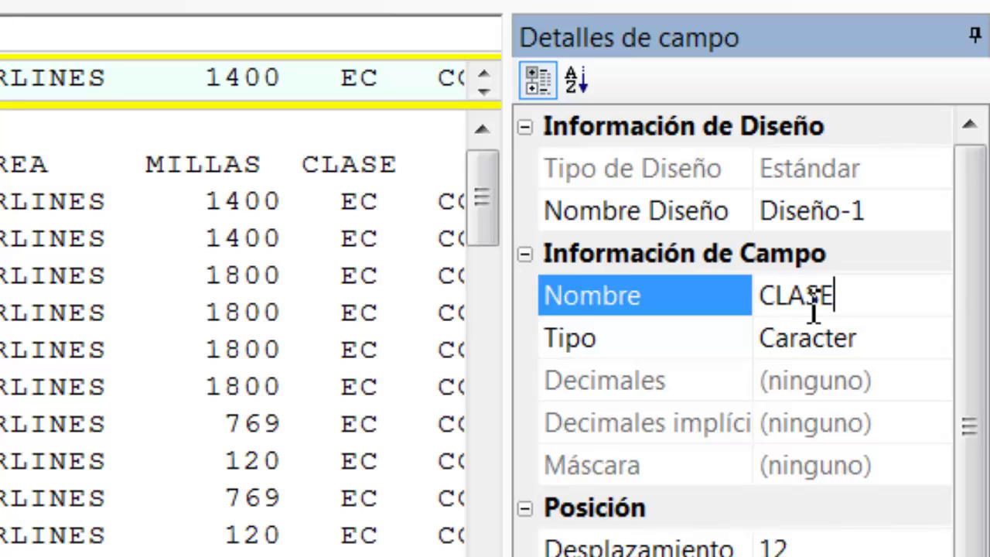
{"action": "type", "text": "MP"}
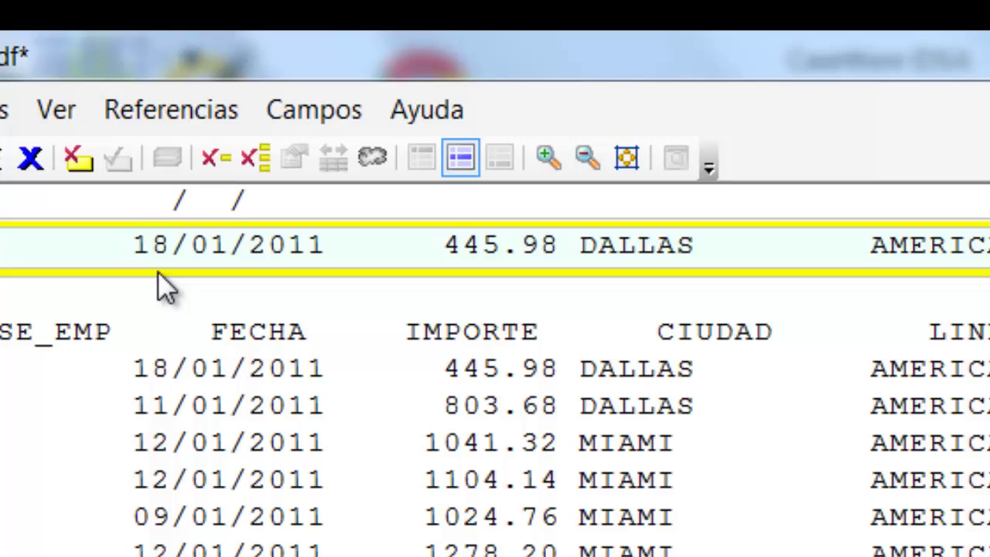
Define a field over the date 18/01/2011 in the sample line and name it FECHA
{"action": "left_click_drag", "start_coordinate": [142, 255], "coordinate": [309, 243]}
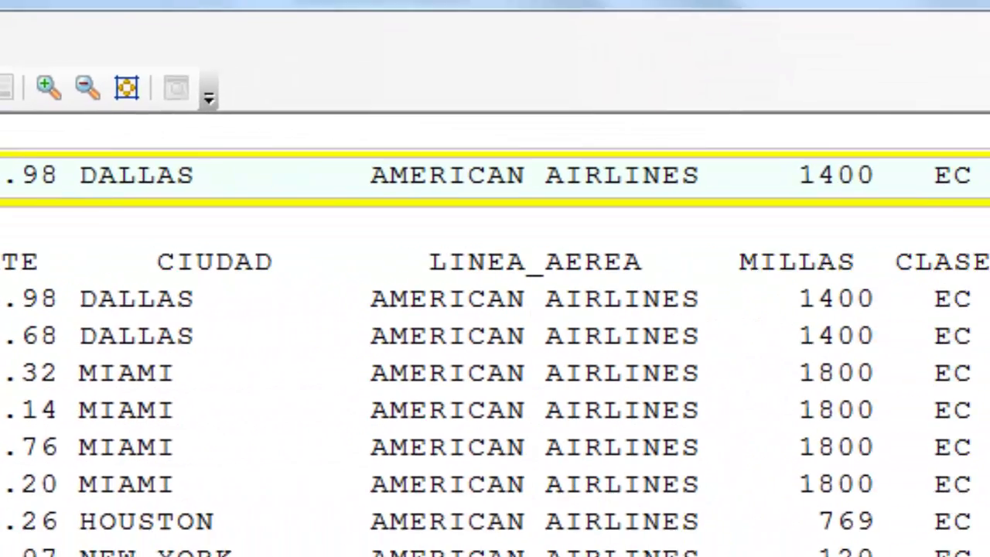
{"action": "left_click", "coordinate": [809, 326]}
{"action": "key", "text": "Delete"}
{"action": "key", "text": "Delete"}
{"action": "key", "text": "Delete"}
{"action": "key", "text": "Delete"}
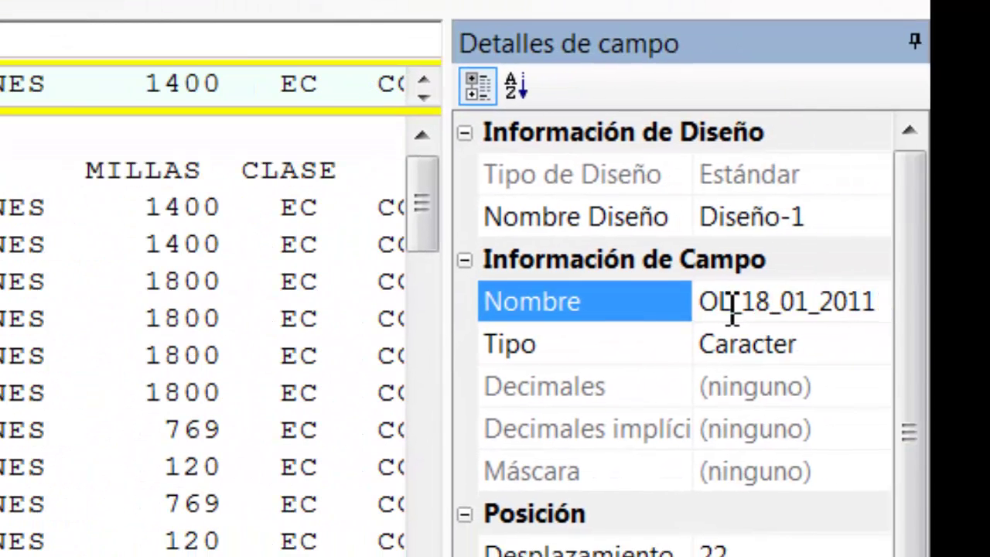
{"action": "key", "text": "Delete"}
{"action": "key", "text": "Delete"}
{"action": "key", "text": "Delete"}
{"action": "key", "text": "Delete"}
{"action": "key", "text": "Delete"}
{"action": "key", "text": "Delete"}
{"action": "key", "text": "Delete"}
{"action": "key", "text": "Delete"}
{"action": "key", "text": "Delete"}
{"action": "key", "text": "Delete"}
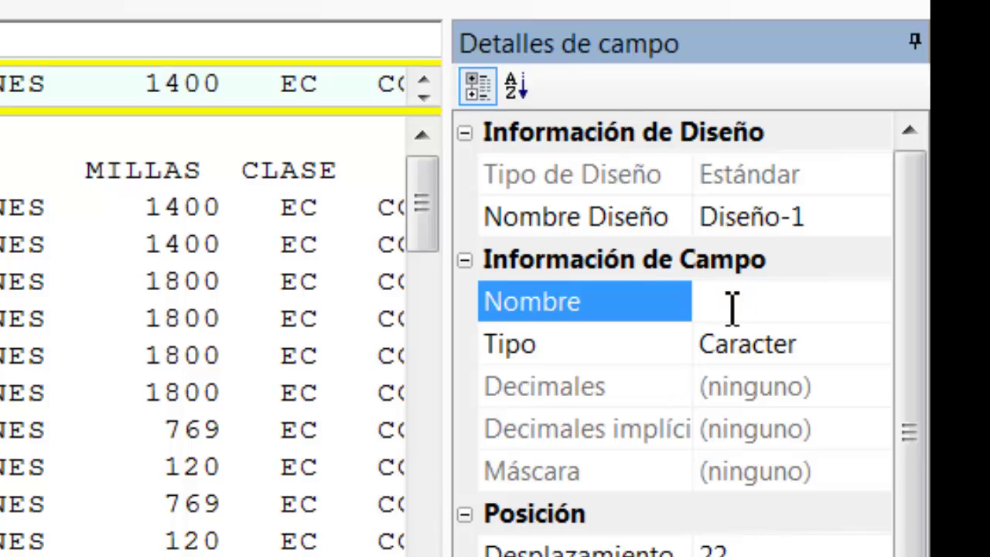
{"action": "type", "text": "FECHA"}
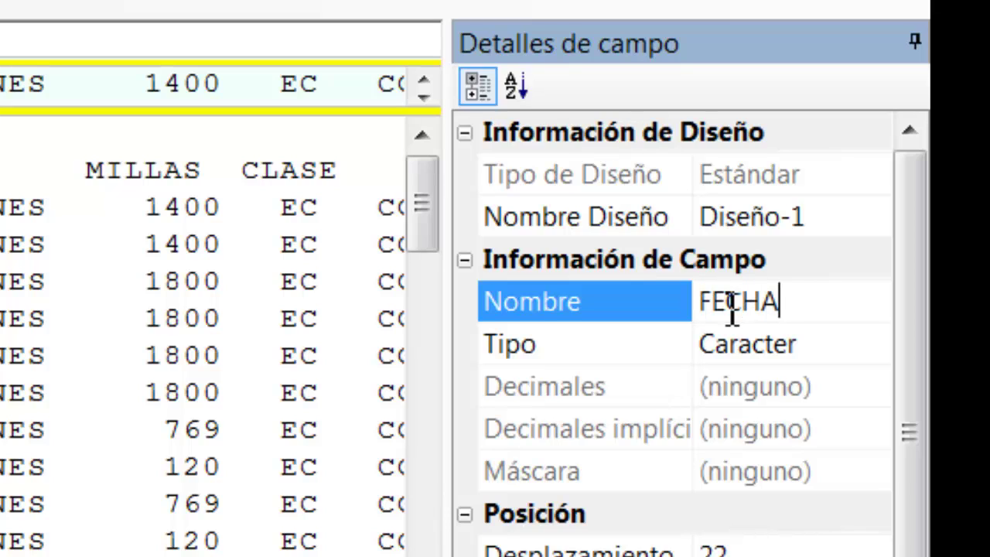
Set the FECHA field's type to Fecha with the mask DD/MM/AAAA
{"action": "left_click", "coordinate": [865, 352]}
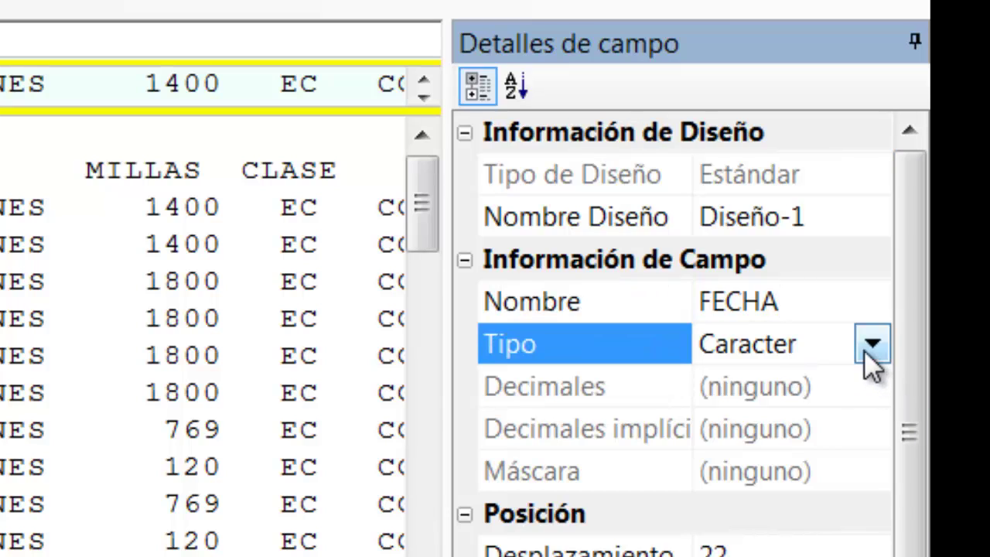
{"action": "left_click", "coordinate": [871, 346]}
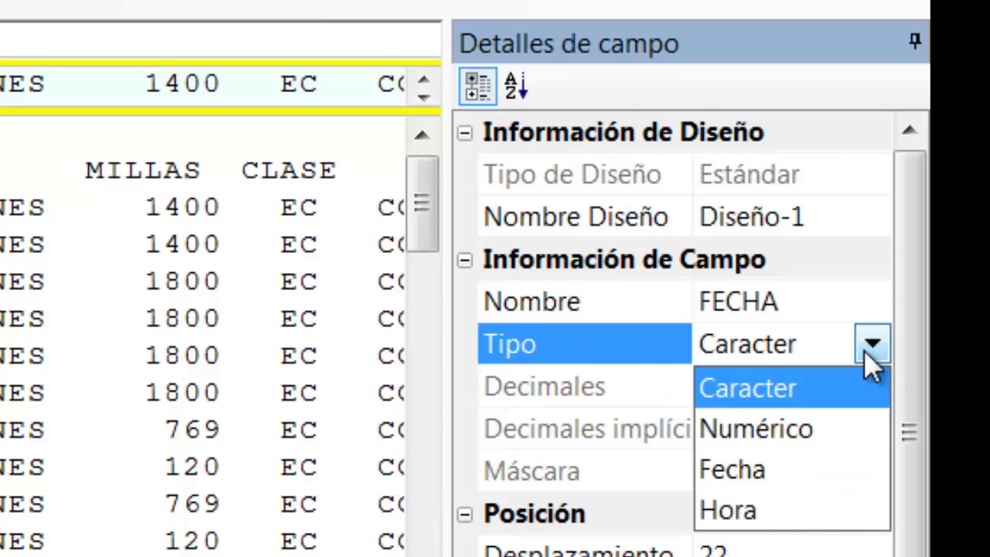
{"action": "left_click", "coordinate": [733, 471]}
{"action": "left_click", "coordinate": [734, 473]}
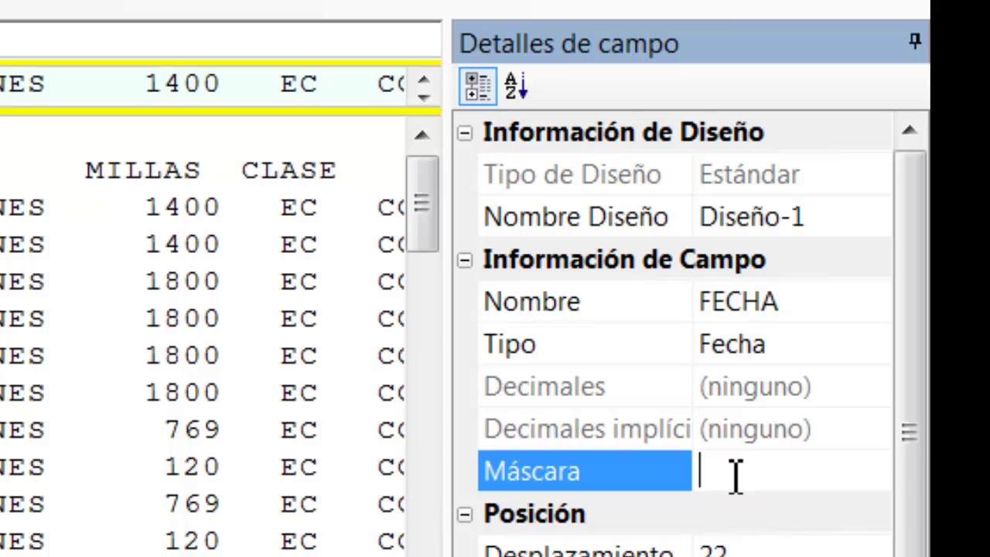
{"action": "type", "text": "DD"}
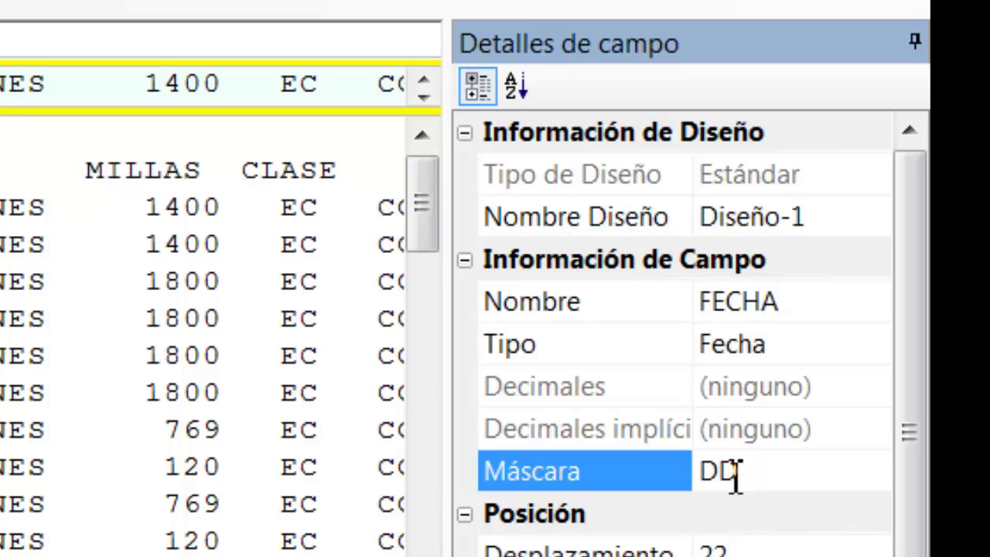
{"action": "type", "text": "/MM/A"}
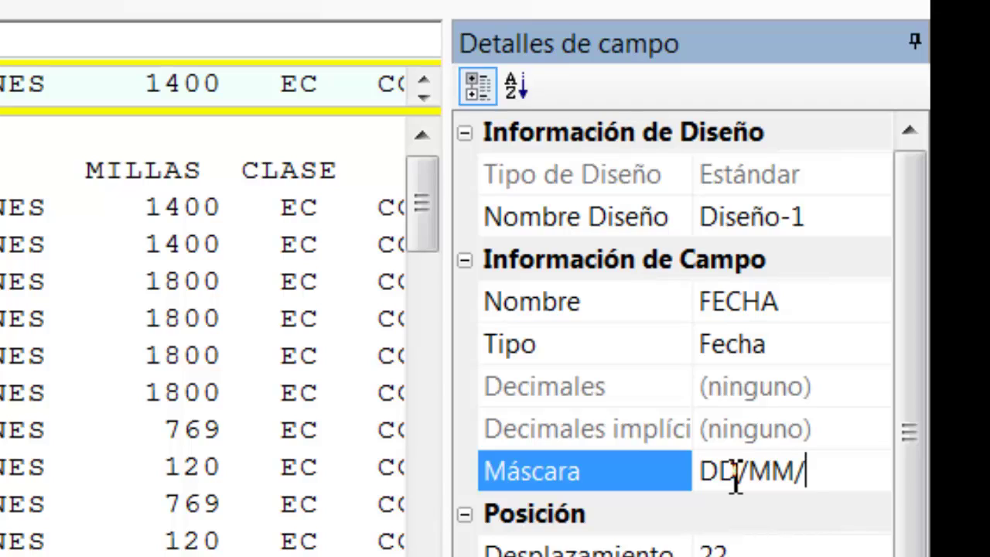
{"action": "type", "text": "AAA"}
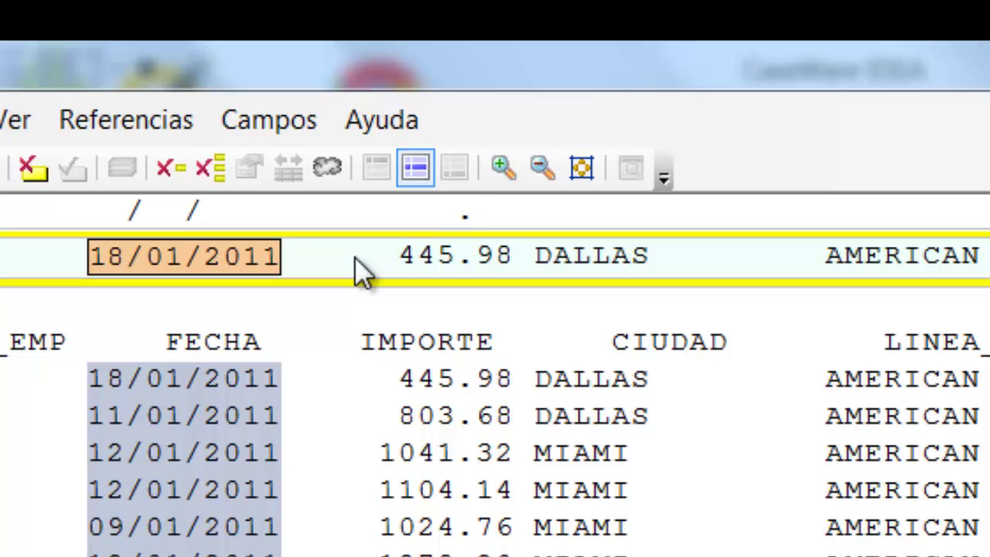
Define a field over the amount 445.98 in the sample line, including the blanks before it, and name it IMPORTE
{"action": "left_click_drag", "start_coordinate": [354, 258], "coordinate": [500, 255]}
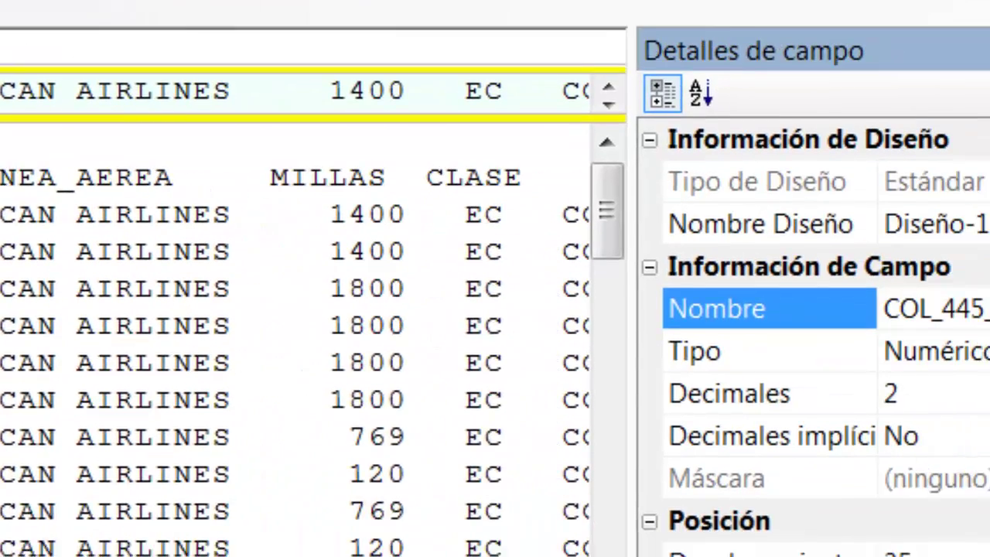
{"action": "left_click", "coordinate": [861, 276]}
{"action": "key", "text": "BackSpace"}
{"action": "key", "text": "BackSpace"}
{"action": "key", "text": "BackSpace"}
{"action": "key", "text": "BackSpace"}
{"action": "key", "text": "BackSpace"}
{"action": "key", "text": "BackSpace"}
{"action": "key", "text": "BackSpace"}
{"action": "key", "text": "BackSpace"}
{"action": "key", "text": "BackSpace"}
{"action": "key", "text": "BackSpace"}
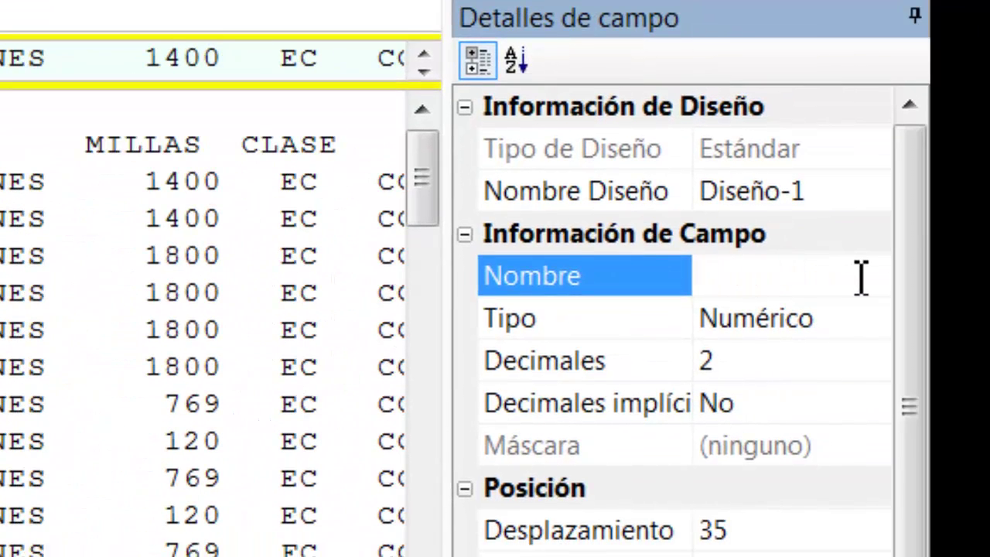
{"action": "type", "text": "IMPORTE"}
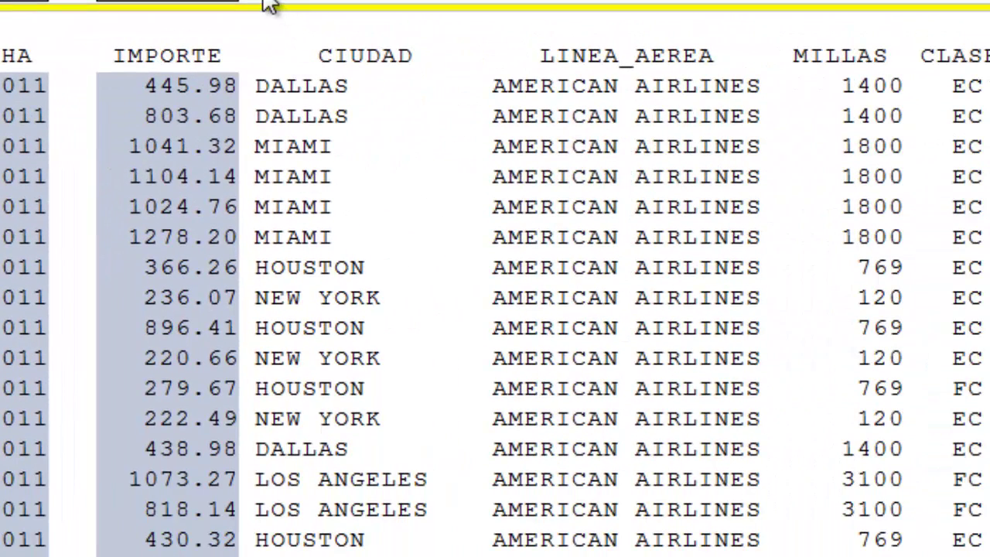
Define a field over DALLAS and the blanks after it, check that longer city names fit, and name it CIUDAD
{"action": "left_click_drag", "start_coordinate": [260, 0], "coordinate": [470, 235]}
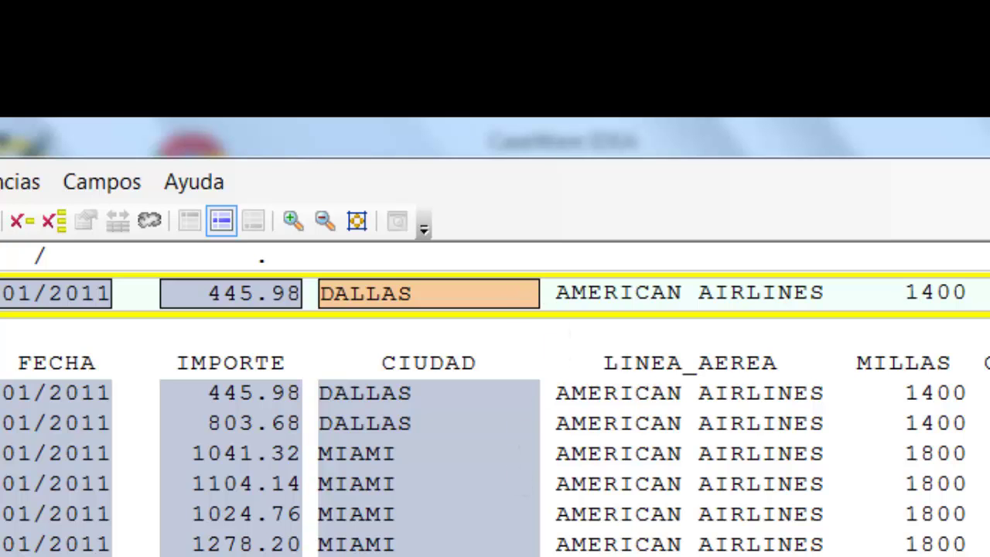
{"action": "scroll", "coordinate": [495, 433], "scroll_direction": "down", "scroll_amount": 10}
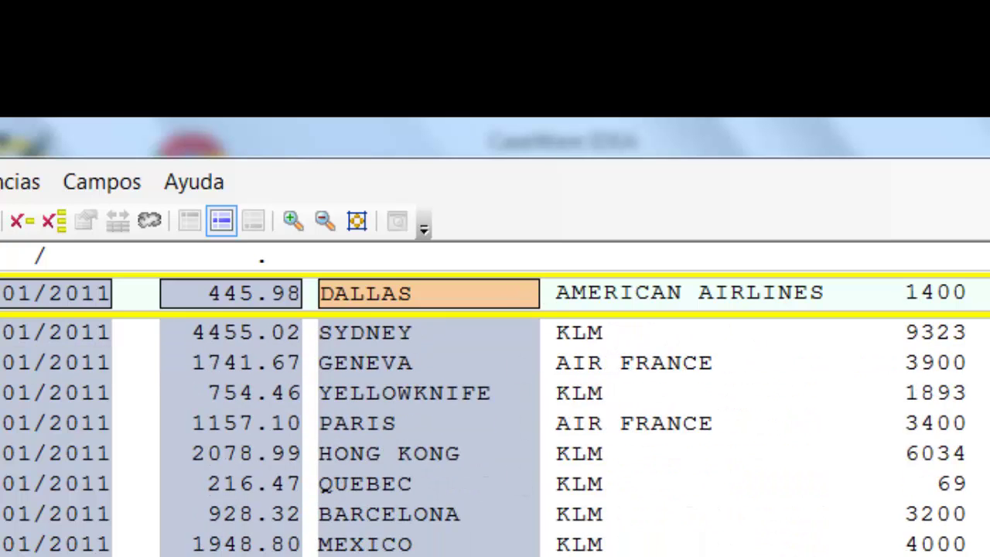
{"action": "scroll", "coordinate": [495, 433], "scroll_direction": "down", "scroll_amount": 15}
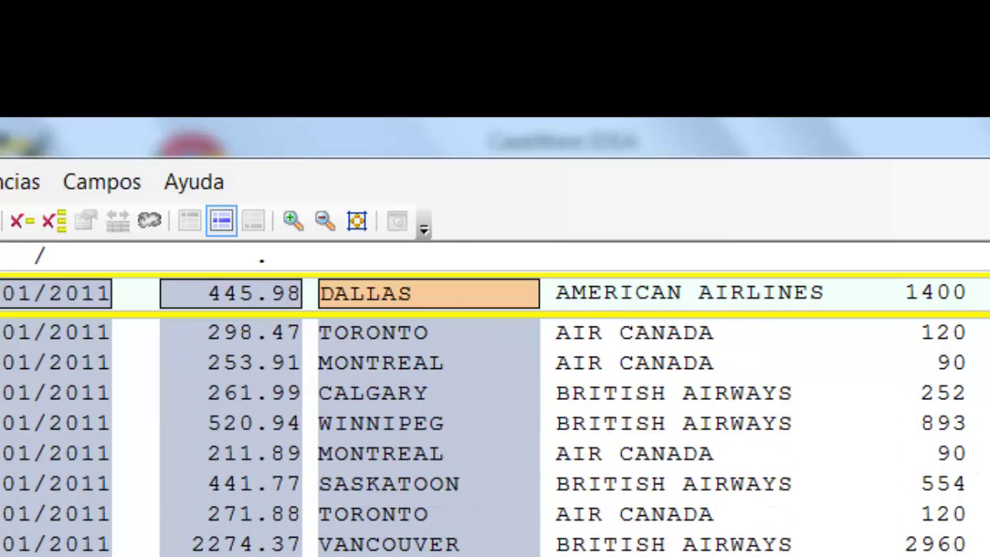
{"action": "scroll", "coordinate": [495, 433], "scroll_direction": "down", "scroll_amount": 2}
{"action": "scroll", "coordinate": [494, 433], "scroll_direction": "up", "scroll_amount": 20}
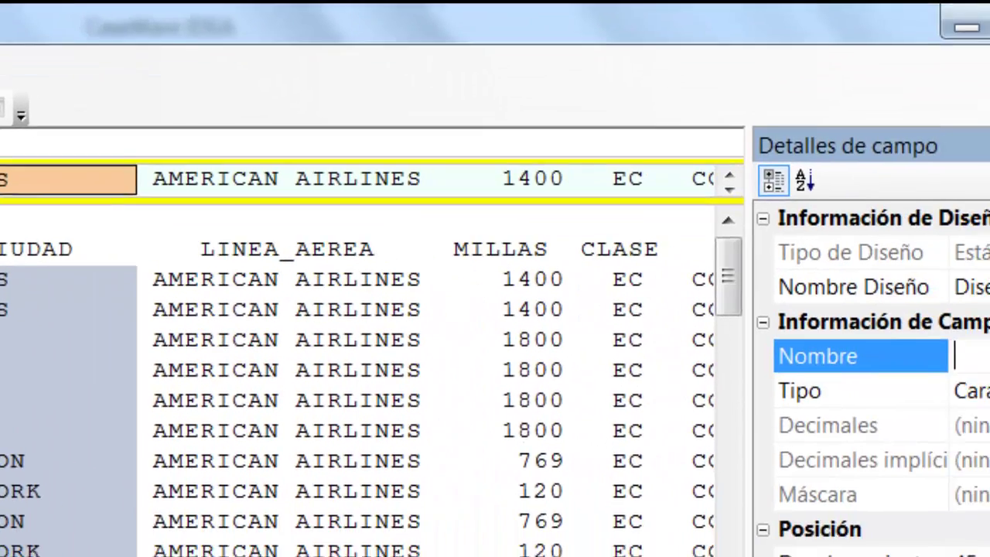
{"action": "type", "text": "CIUDAD"}
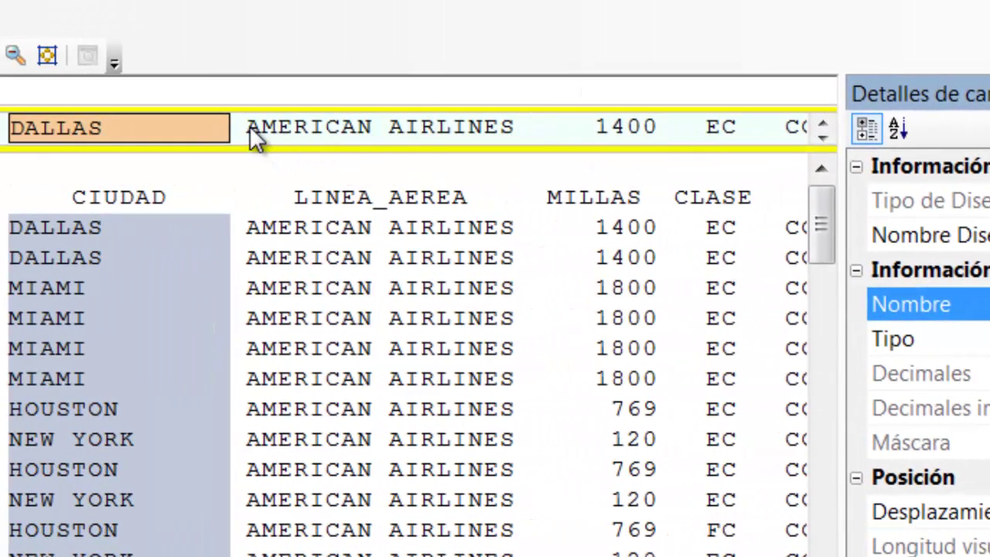
Define a field over AMERICAN AIRLINES and the blank after it in the sample line, and check that the other airline names fit
{"action": "left_click_drag", "start_coordinate": [249, 126], "coordinate": [449, 140]}
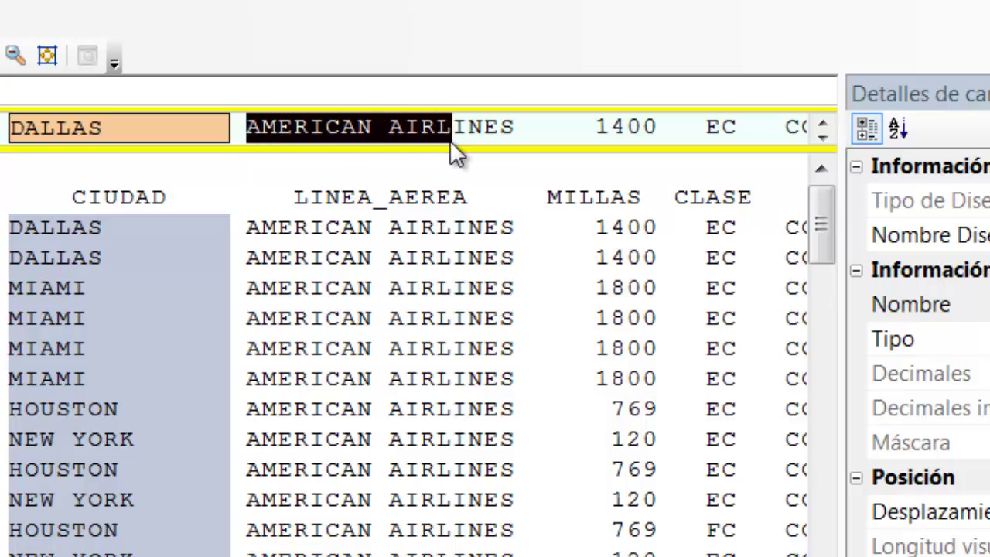
{"action": "left_click", "coordinate": [523, 140]}
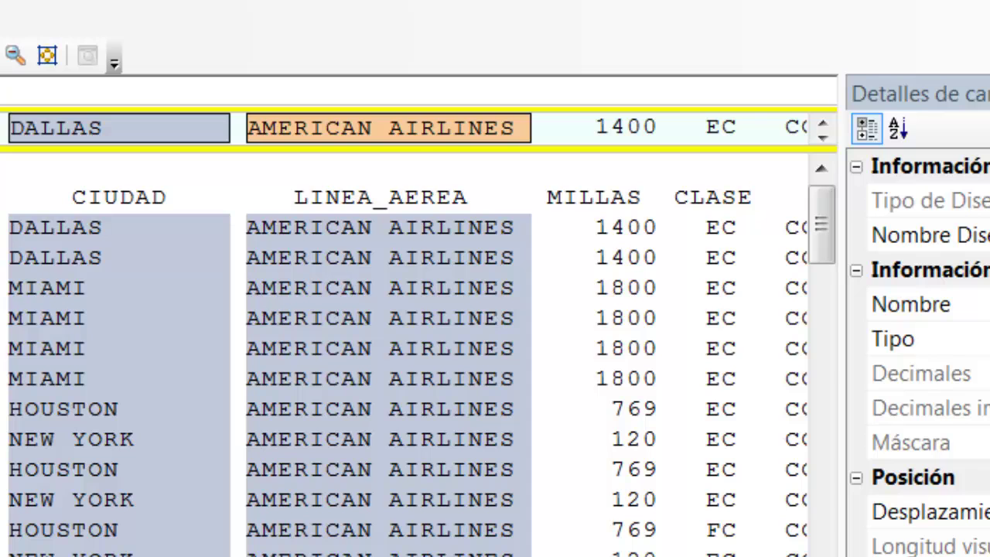
{"action": "scroll", "coordinate": [410, 348], "scroll_direction": "down", "scroll_amount": 8}
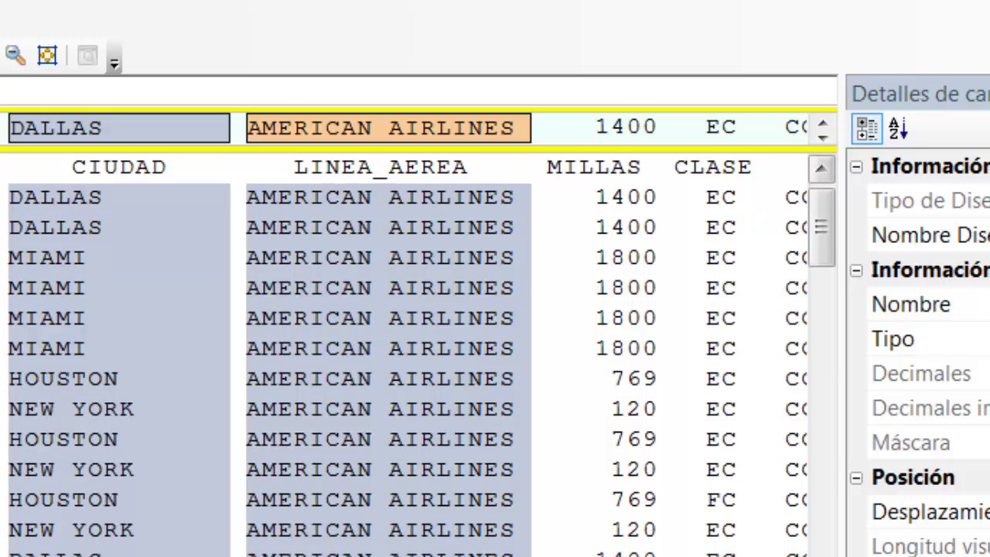
{"action": "scroll", "coordinate": [410, 348], "scroll_direction": "down", "scroll_amount": 10}
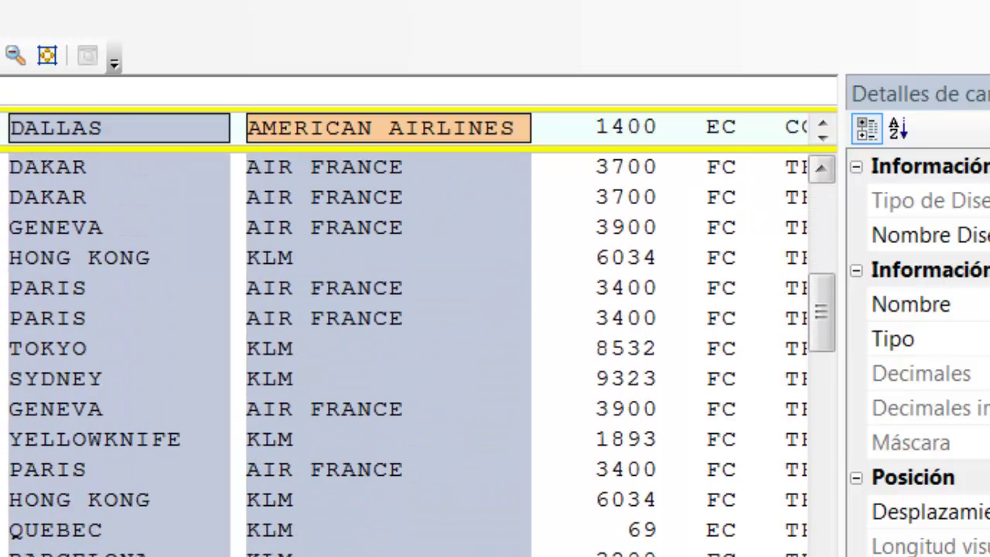
{"action": "scroll", "coordinate": [410, 348], "scroll_direction": "down", "scroll_amount": 10}
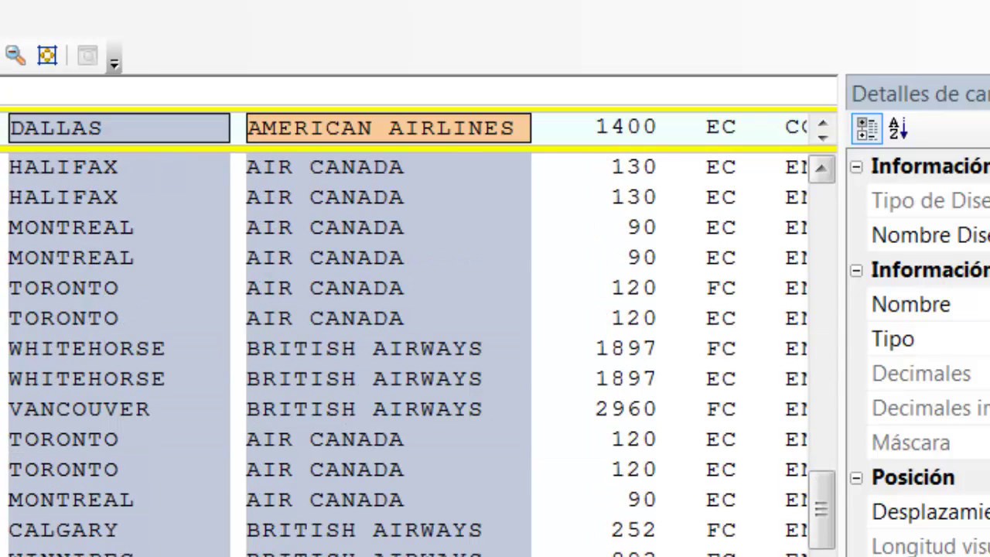
{"action": "scroll", "coordinate": [410, 348], "scroll_direction": "down", "scroll_amount": 3}
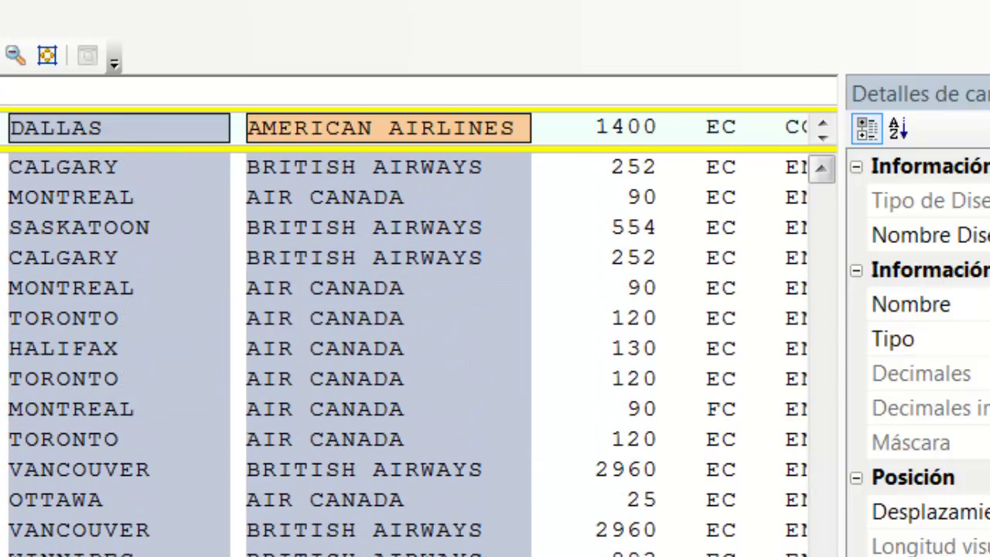
{"action": "scroll", "coordinate": [811, 222], "scroll_direction": "down", "scroll_amount": 6}
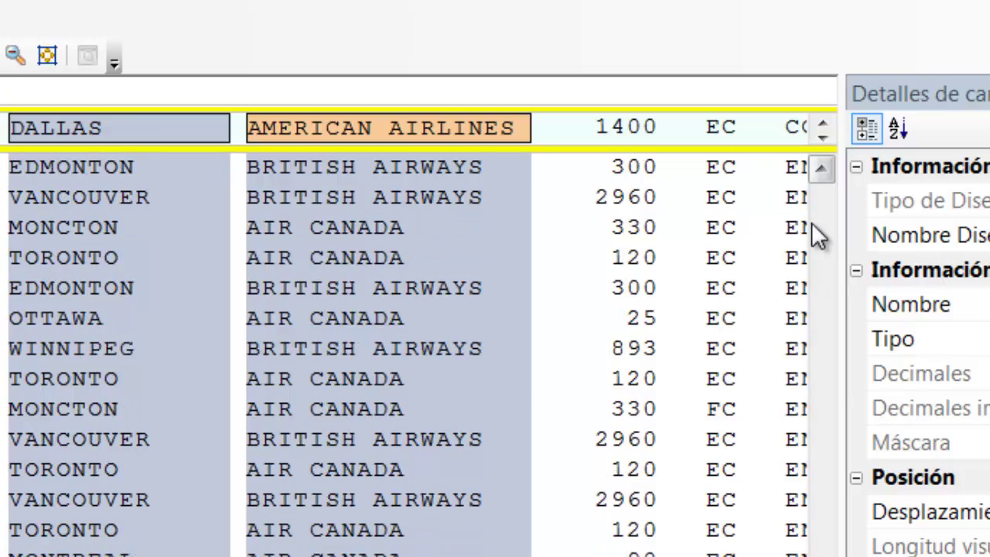
{"action": "scroll", "coordinate": [811, 222], "scroll_direction": "up", "scroll_amount": 15}
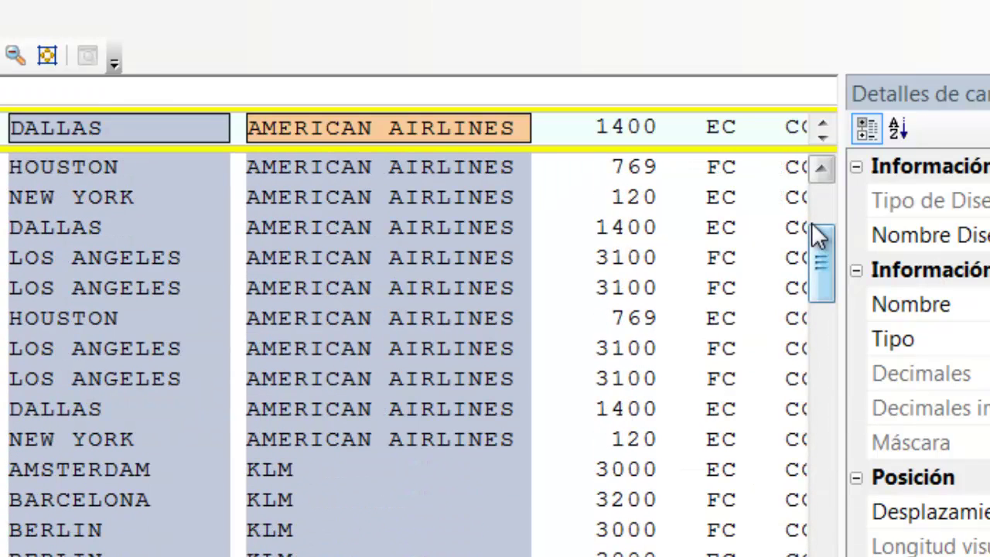
{"action": "left_click_drag", "start_coordinate": [825, 252], "coordinate": [824, 198]}
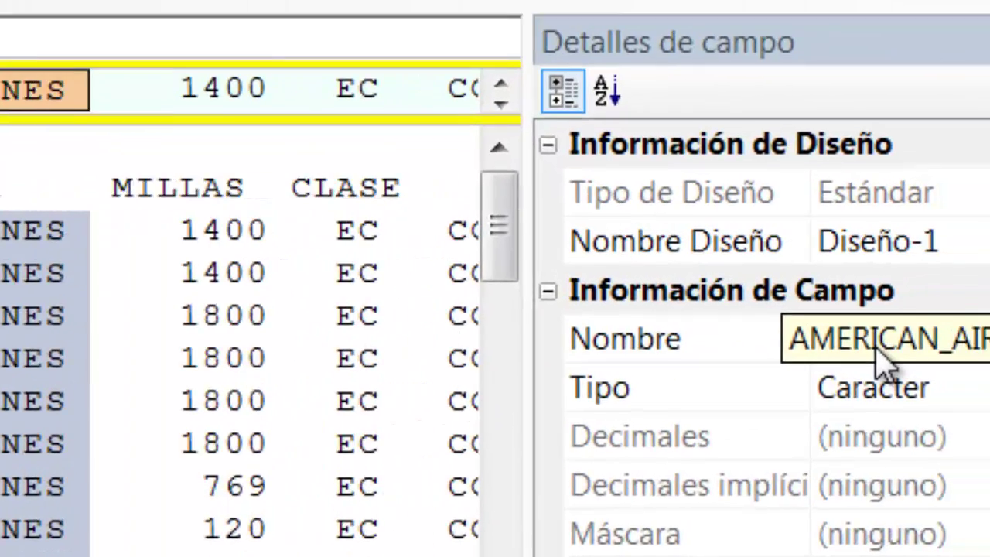
Name the airline field LINEA_AEREA
{"action": "left_click", "coordinate": [988, 315]}
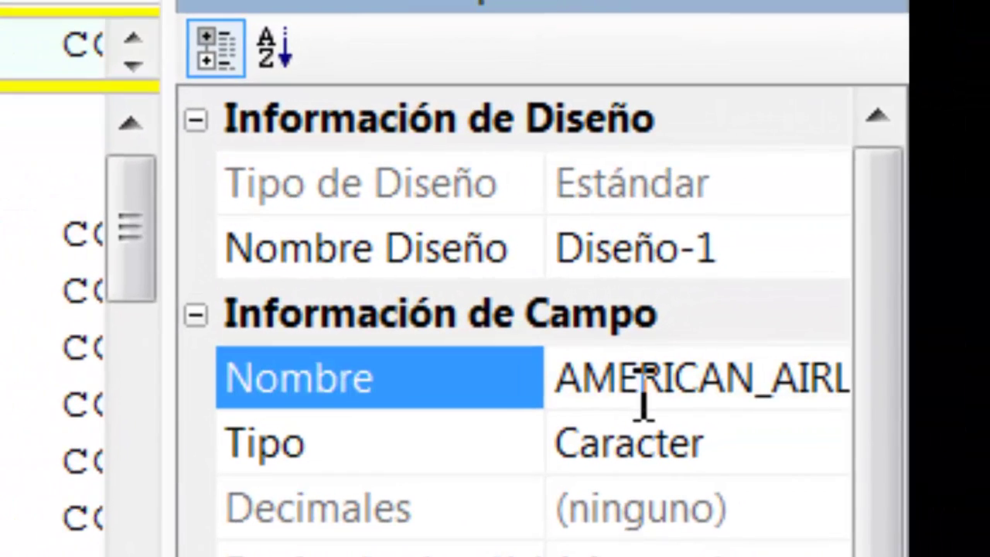
{"action": "key", "text": "Left"}
{"action": "key", "text": "Left"}
{"action": "key", "text": "End"}
{"action": "key", "text": "Delete"}
{"action": "key", "text": "Delete"}
{"action": "key", "text": "Delete"}
{"action": "key", "text": "Delete"}
{"action": "key", "text": "Delete"}
{"action": "key", "text": "Delete"}
{"action": "key", "text": "Delete"}
{"action": "key", "text": "Delete"}
{"action": "key", "text": "Delete"}
{"action": "key", "text": "Delete"}
{"action": "key", "text": "Delete"}
{"action": "key", "text": "Delete"}
{"action": "key", "text": "Delete"}
{"action": "key", "text": "Delete"}
{"action": "key", "text": "Delete"}
{"action": "key", "text": "Delete"}
{"action": "key", "text": "Delete"}
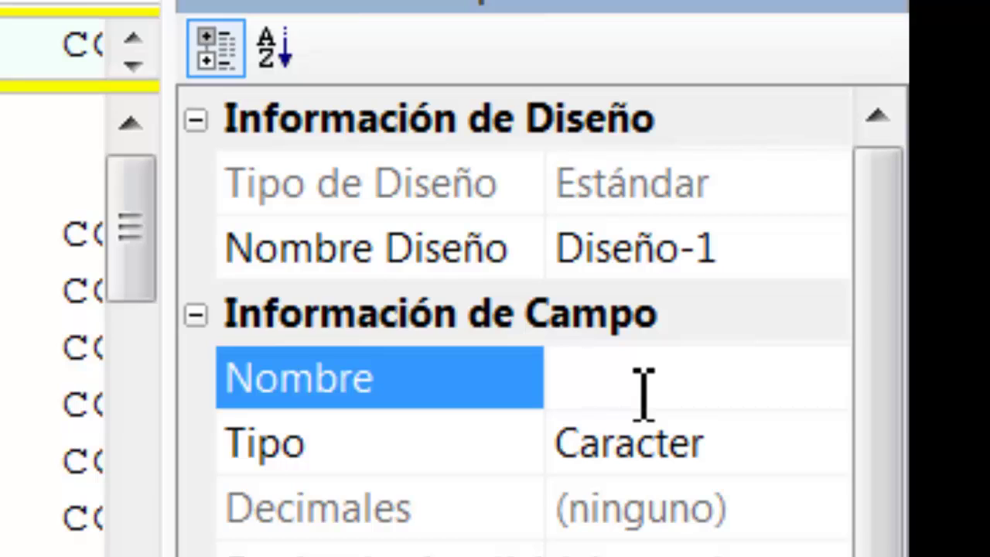
{"action": "type", "text": "LINEA"}
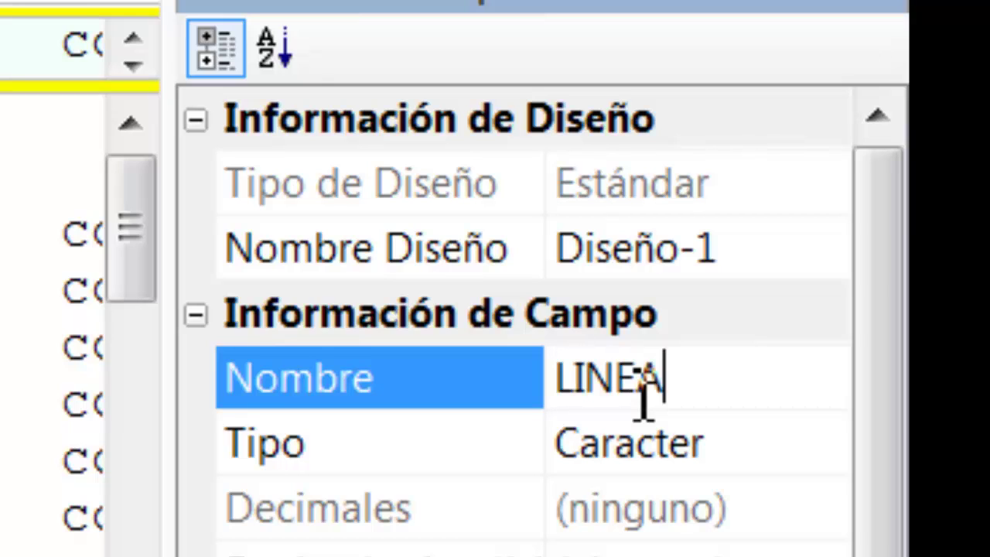
{"action": "type", "text": "_AEREA"}
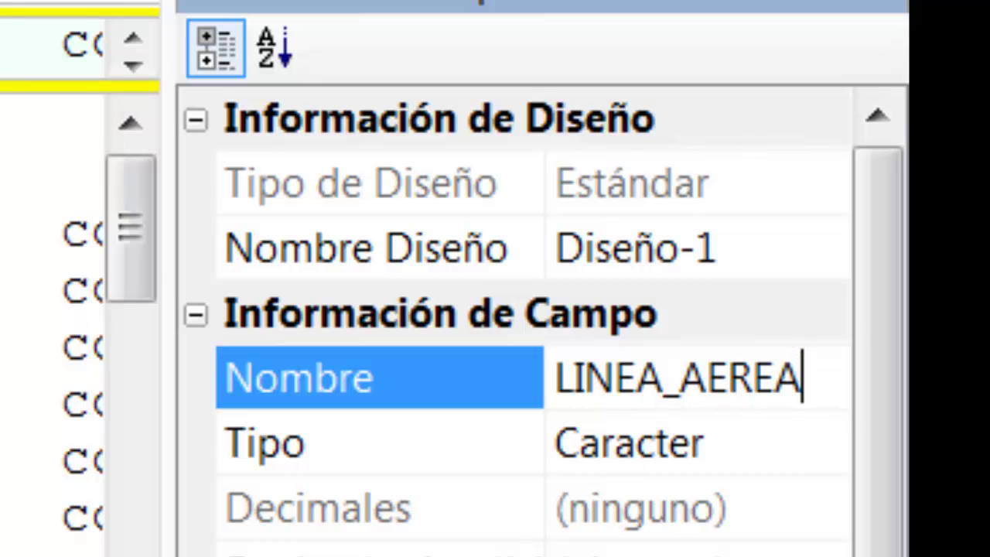
{"action": "key", "text": "Return"}
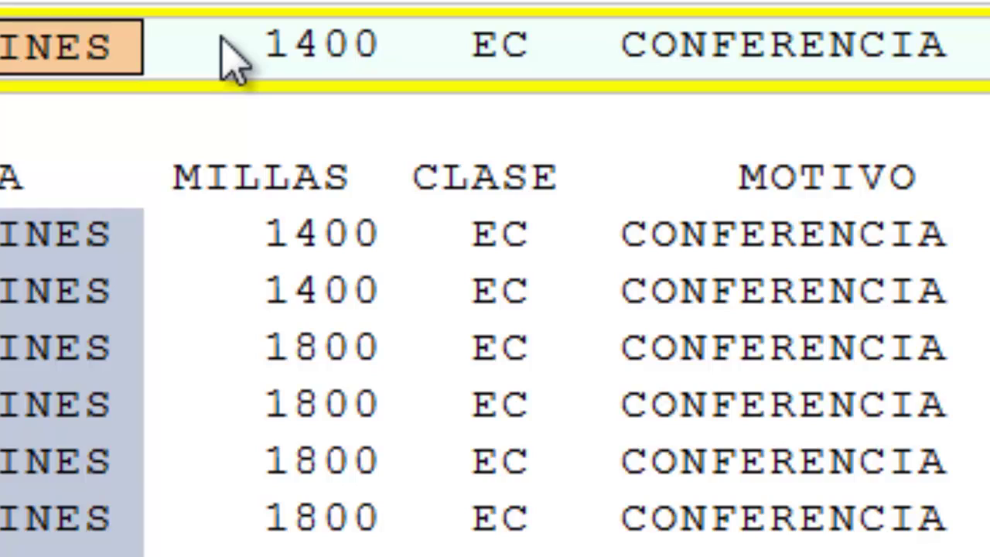
Define a field over the miles value 1400 in the sample line, including the blanks before it, and name it MILLAS
{"action": "left_click_drag", "start_coordinate": [221, 37], "coordinate": [364, 44]}
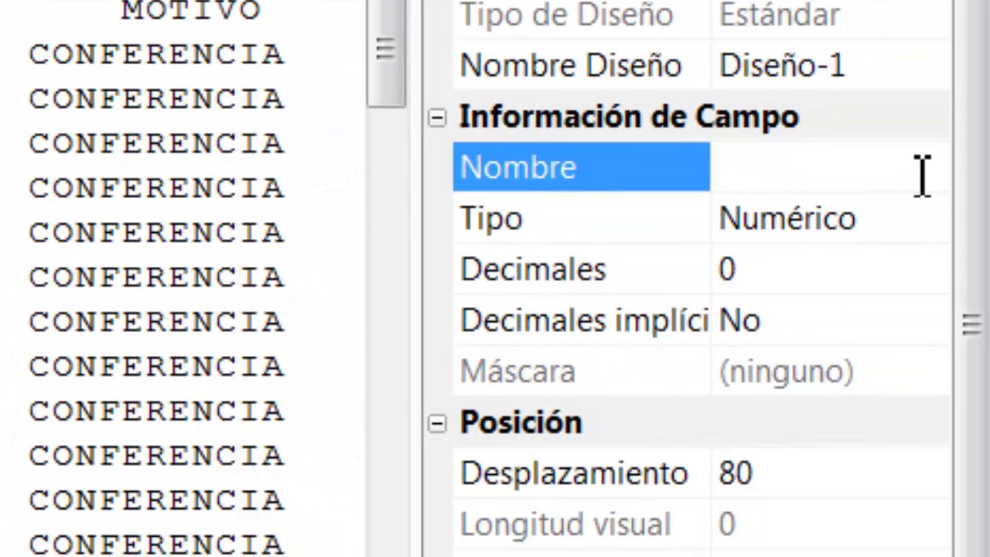
{"action": "type", "text": "L"}
{"action": "key", "text": "BackSpace"}
{"action": "type", "text": "MILLAS"}
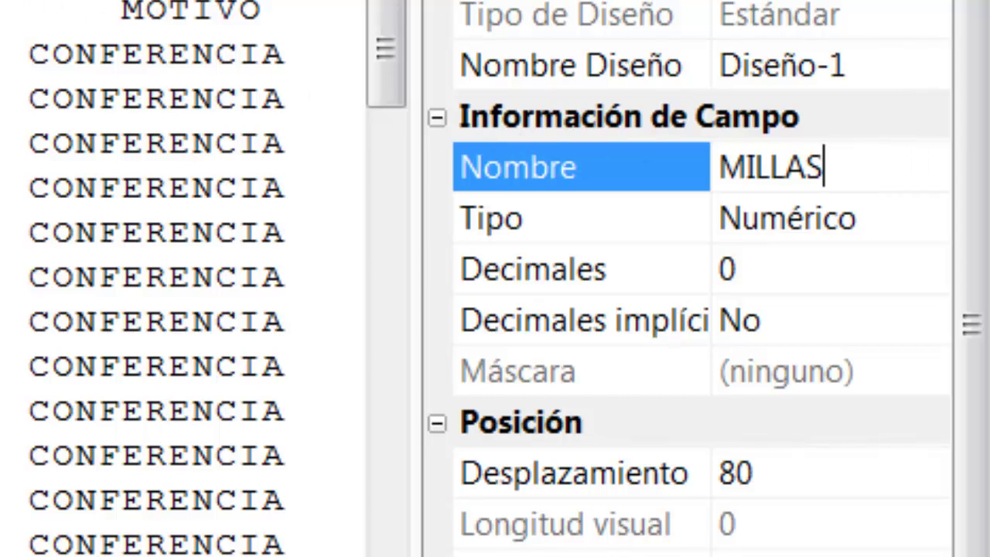
{"action": "left_click", "coordinate": [34, 0]}
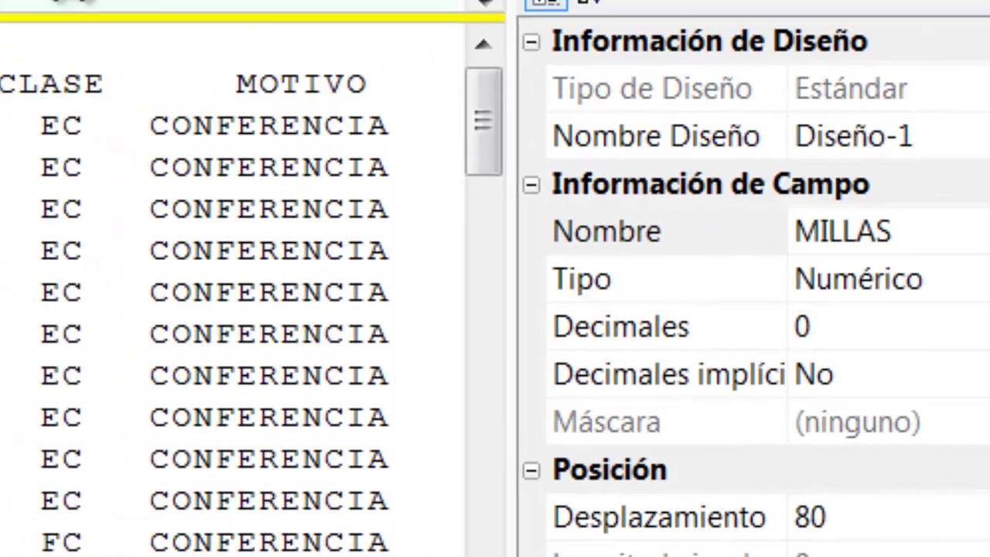
Define a field over the class code EC in the sample line and name it CLASE
{"action": "left_click_drag", "start_coordinate": [237, 110], "coordinate": [269, 111]}
{"action": "left_click", "coordinate": [843, 168]}
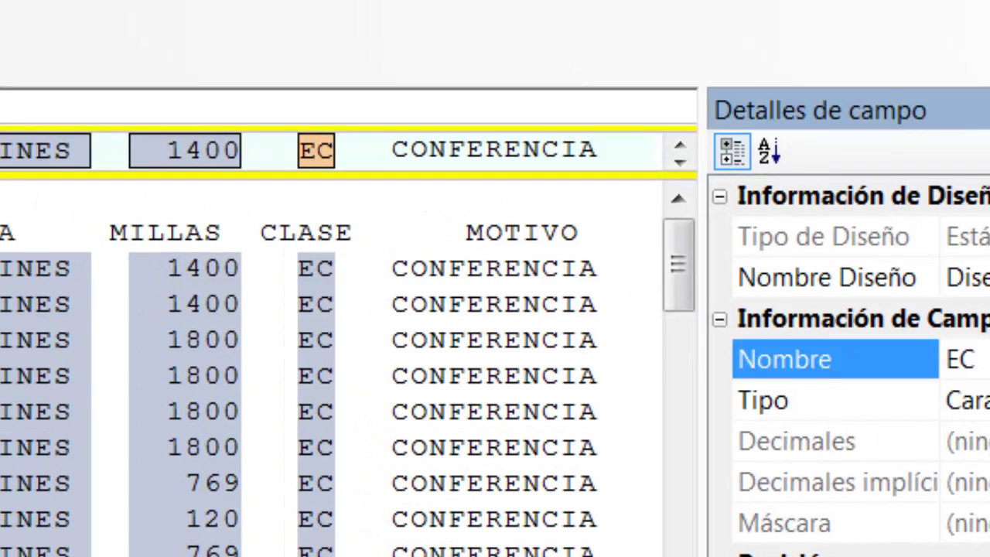
{"action": "key", "text": "BackSpace"}
{"action": "key", "text": "BackSpace"}
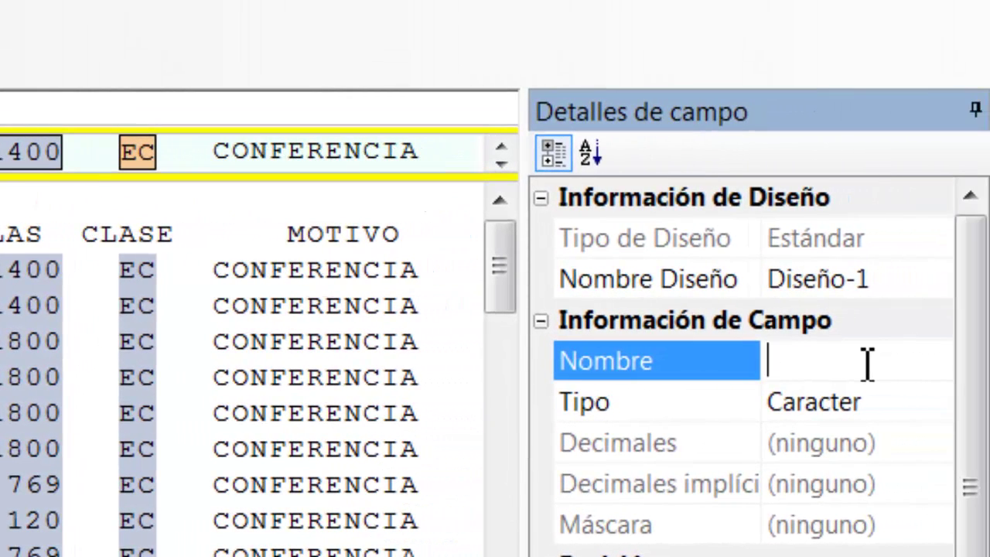
{"action": "type", "text": "CLASE"}
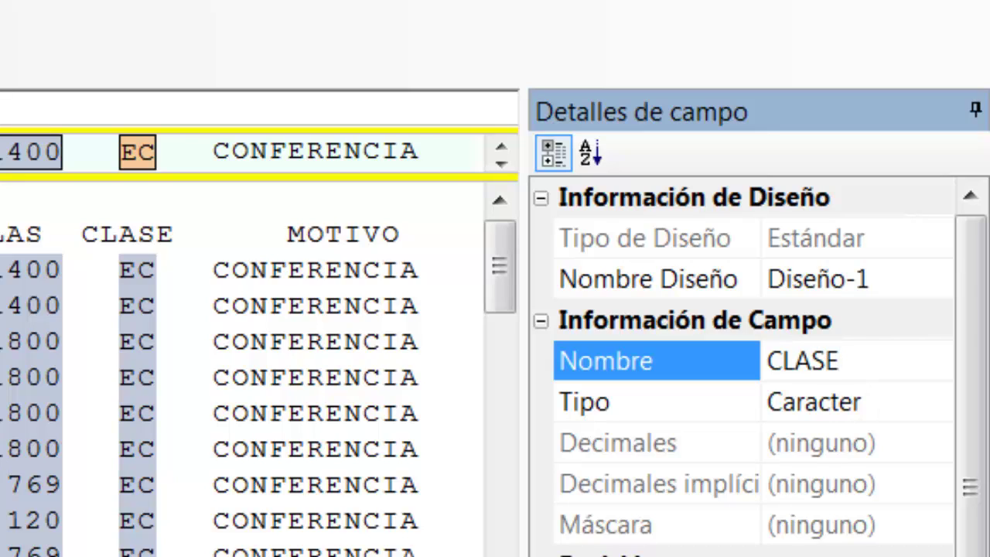
{"action": "key", "text": "Return"}
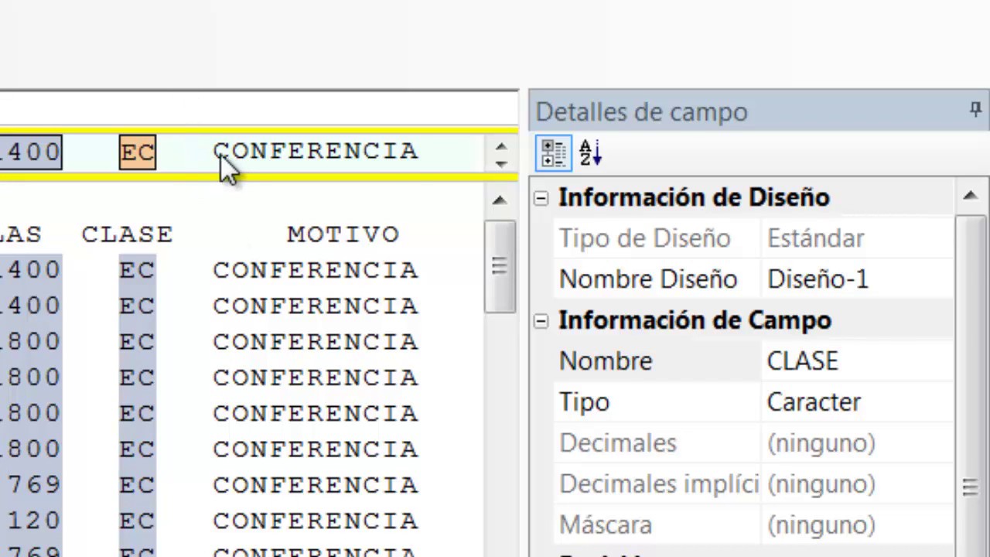
Define a field over CONFERENCIA and the blanks after it in the sample line, and name it MOTIVO
{"action": "left_click_drag", "start_coordinate": [232, 158], "coordinate": [468, 167]}
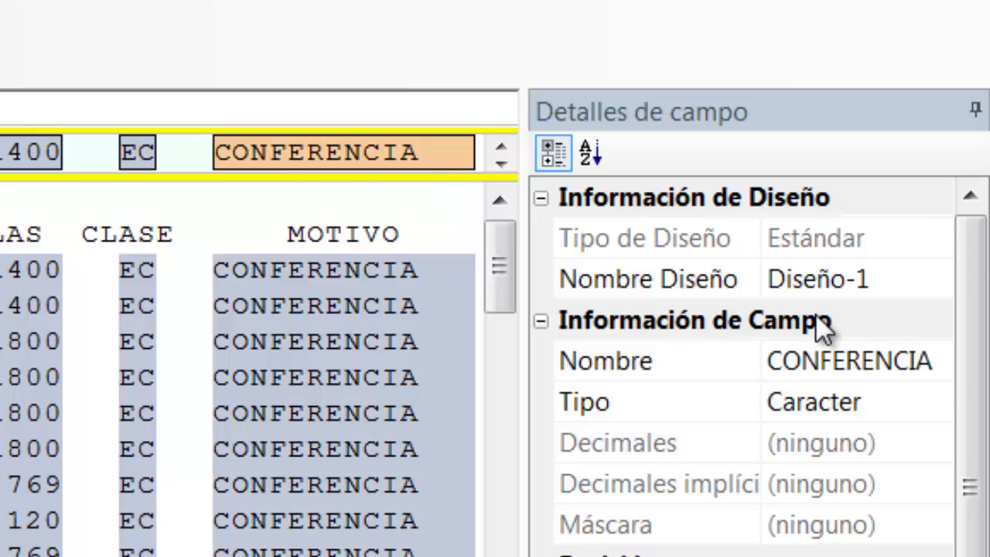
{"action": "left_click", "coordinate": [940, 360]}
{"action": "key", "text": "BackSpace"}
{"action": "key", "text": "BackSpace"}
{"action": "key", "text": "BackSpace"}
{"action": "key", "text": "BackSpace"}
{"action": "key", "text": "BackSpace"}
{"action": "key", "text": "BackSpace"}
{"action": "key", "text": "BackSpace"}
{"action": "key", "text": "BackSpace"}
{"action": "key", "text": "BackSpace"}
{"action": "key", "text": "BackSpace"}
{"action": "key", "text": "BackSpace"}
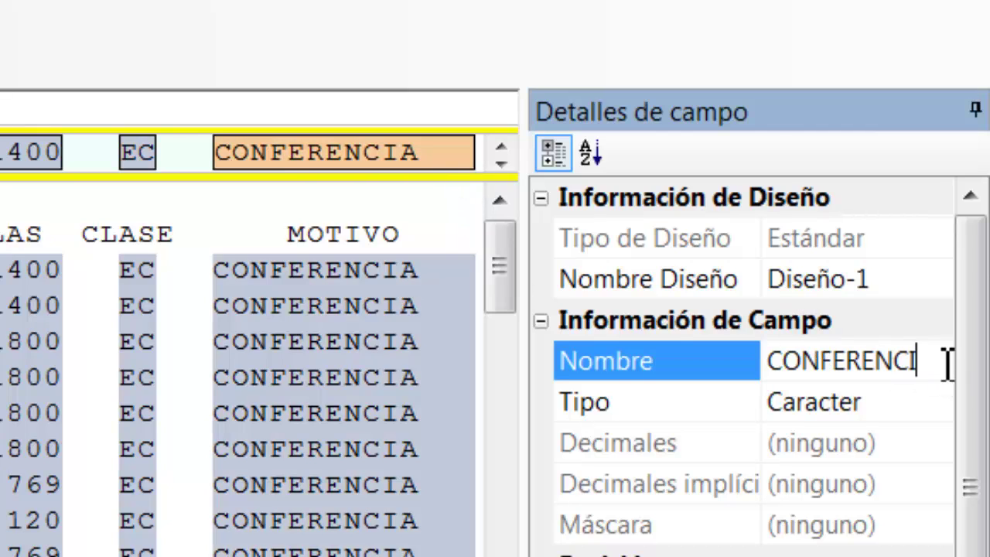
{"action": "type", "text": "TIVO"}
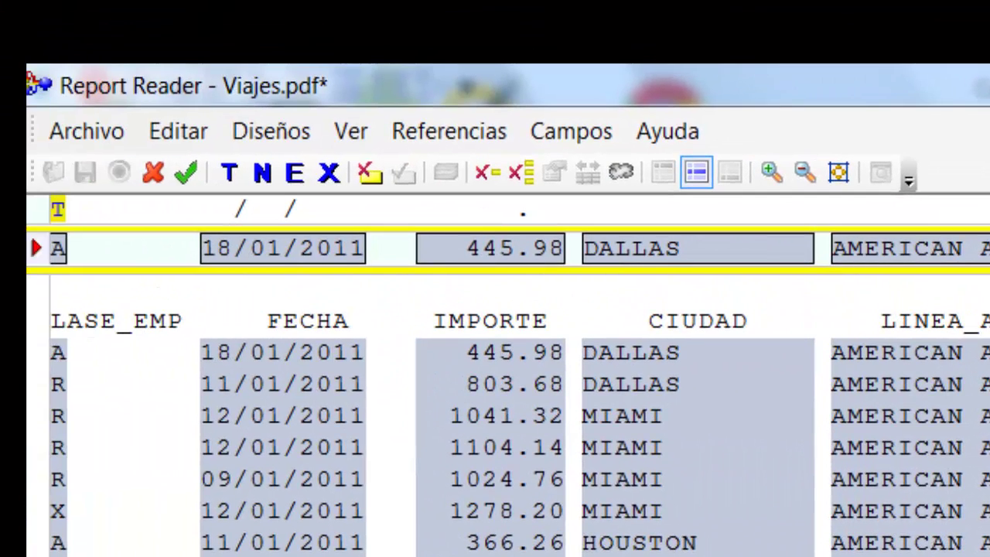
Accept the finished Diseño-1 layout and validate the report's fields
{"action": "scroll", "coordinate": [511, 375], "scroll_direction": "left", "scroll_amount": 5}
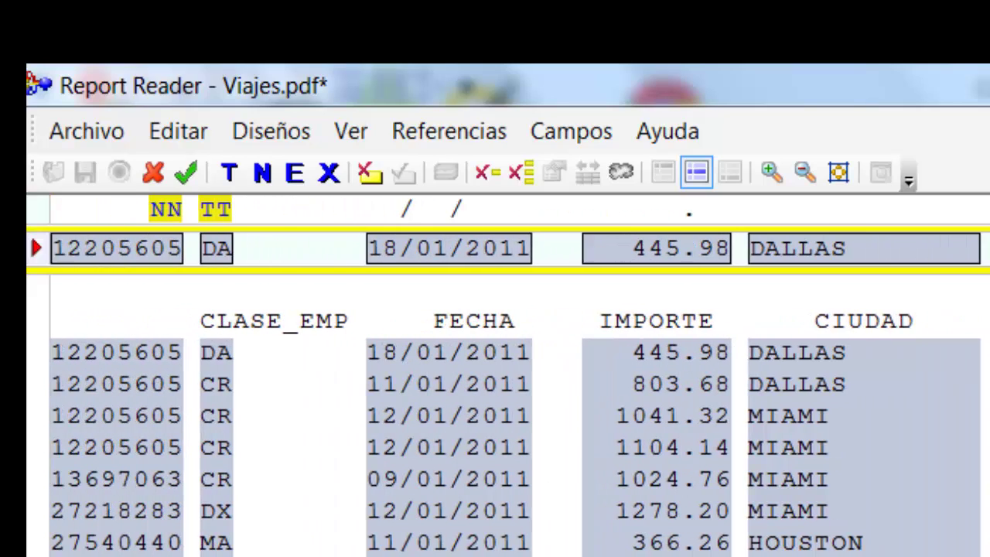
{"action": "scroll", "coordinate": [511, 375], "scroll_direction": "left", "scroll_amount": 2}
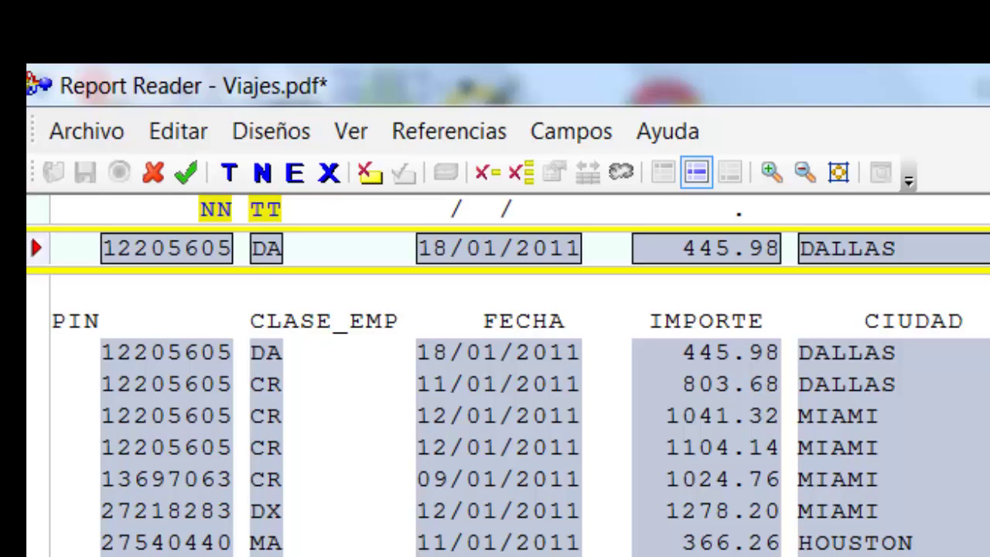
{"action": "left_click", "coordinate": [188, 170]}
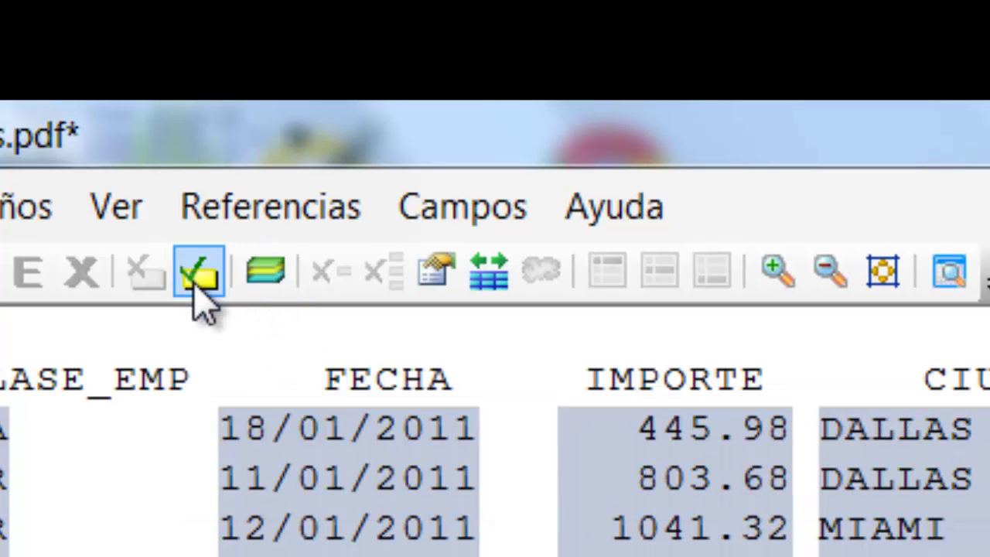
{"action": "left_click", "coordinate": [200, 280]}
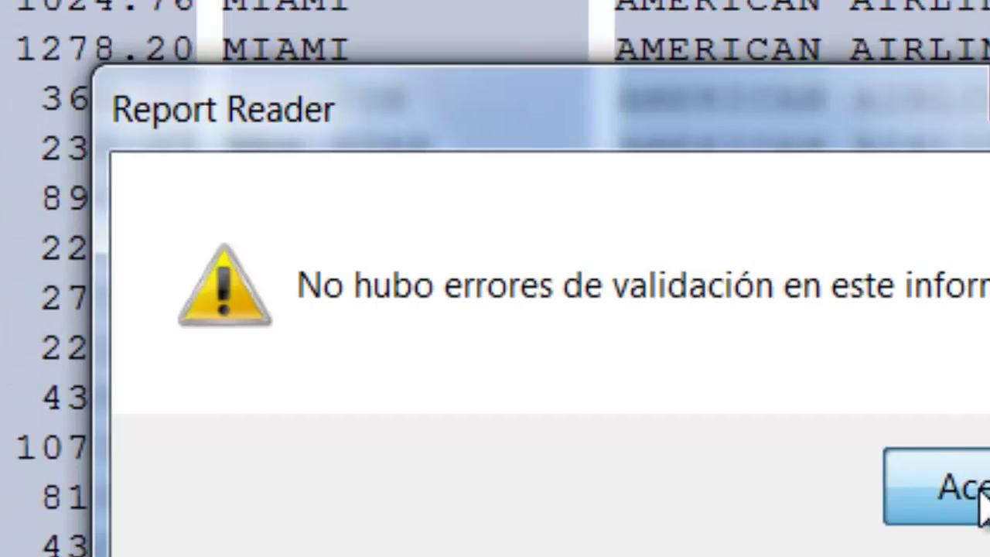
{"action": "left_click", "coordinate": [979, 488]}
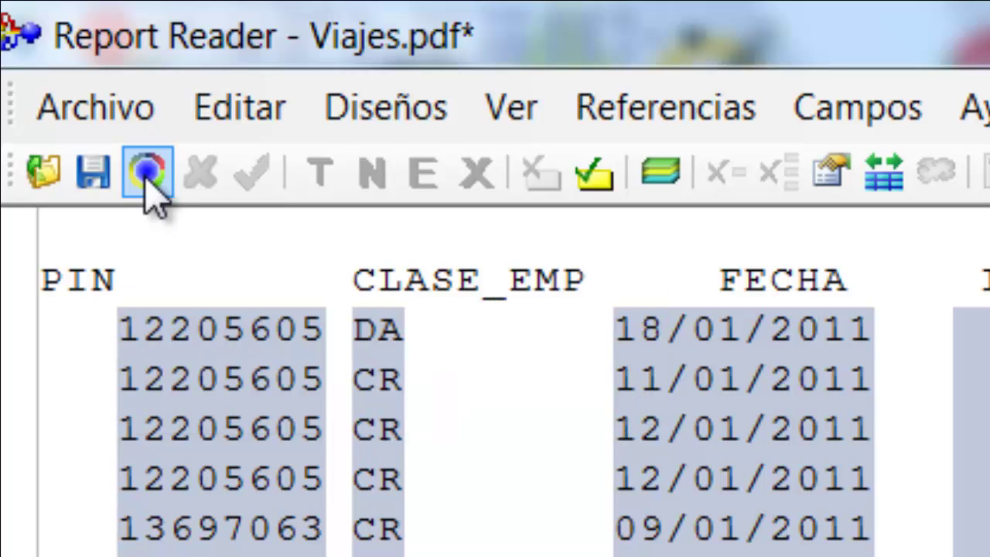
Import the report into IDEA, saving the required template under the name Viajes as a .jpm file
{"action": "left_click", "coordinate": [145, 178]}
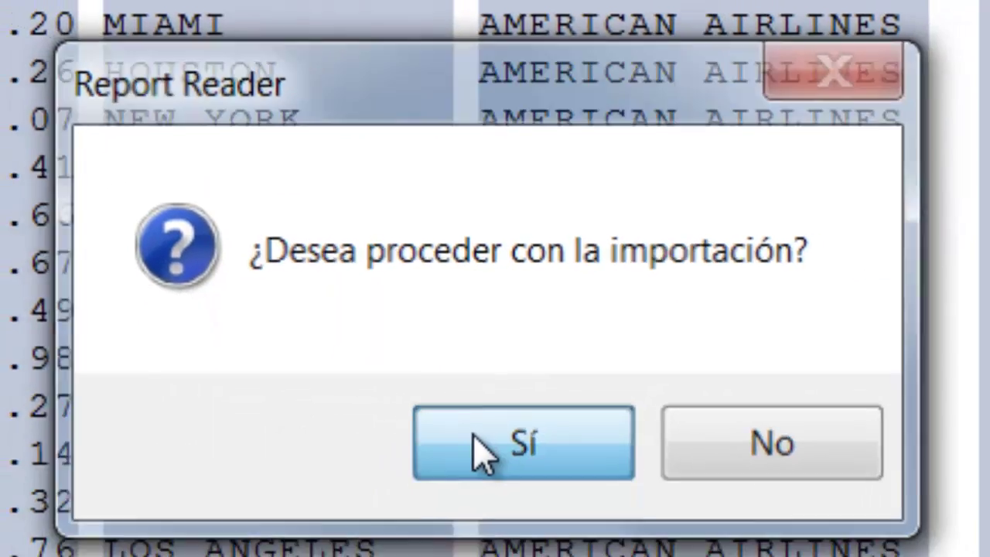
{"action": "left_click", "coordinate": [475, 464]}
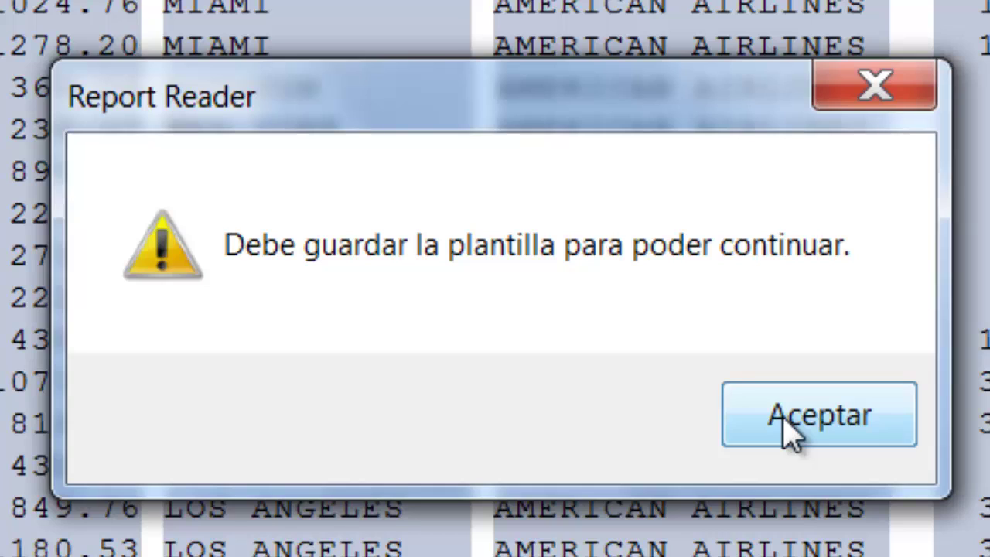
{"action": "left_click", "coordinate": [791, 433]}
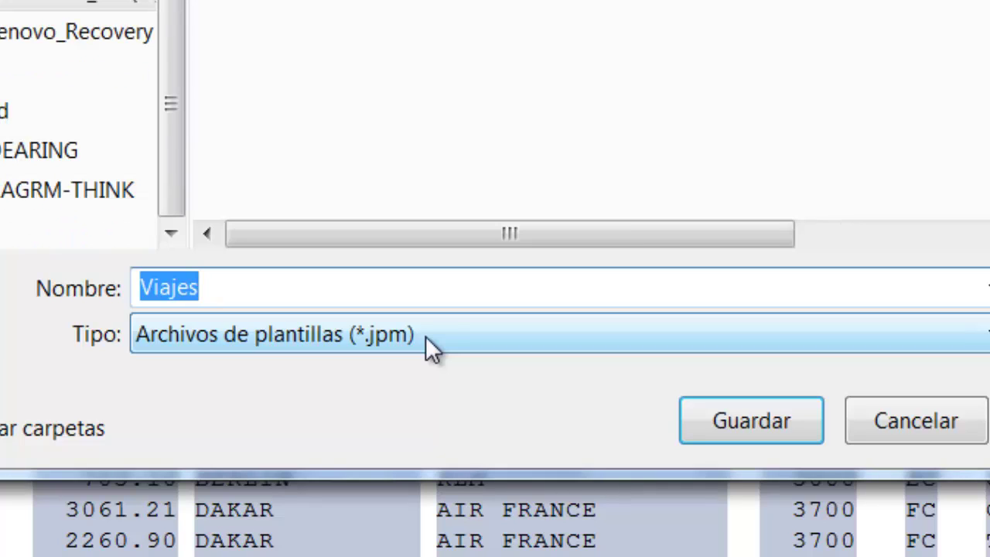
{"action": "left_click", "coordinate": [751, 423]}
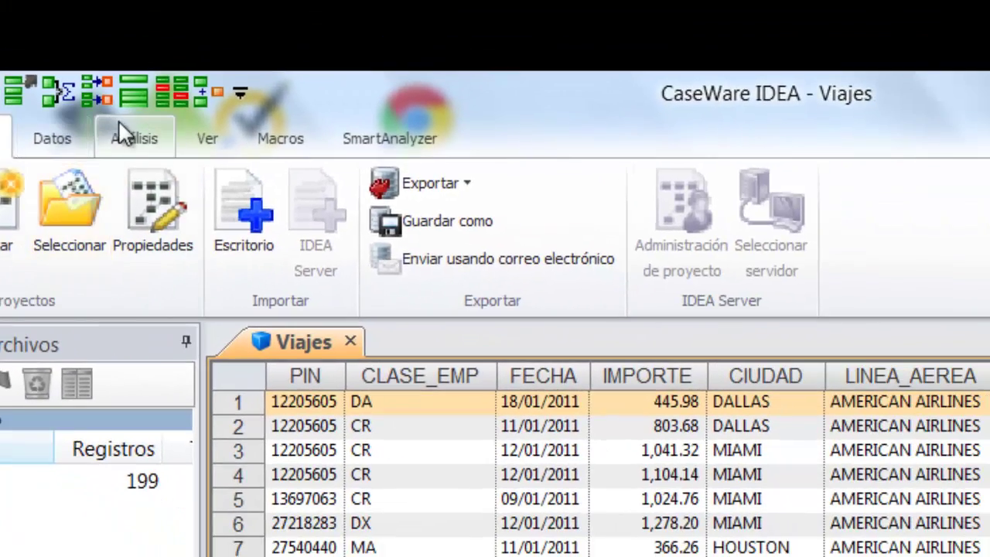
Set up a Summarization of the Viajes database grouped by MOTIVO, with IMPORTE as the numeric field to total
{"action": "left_click", "coordinate": [128, 134]}
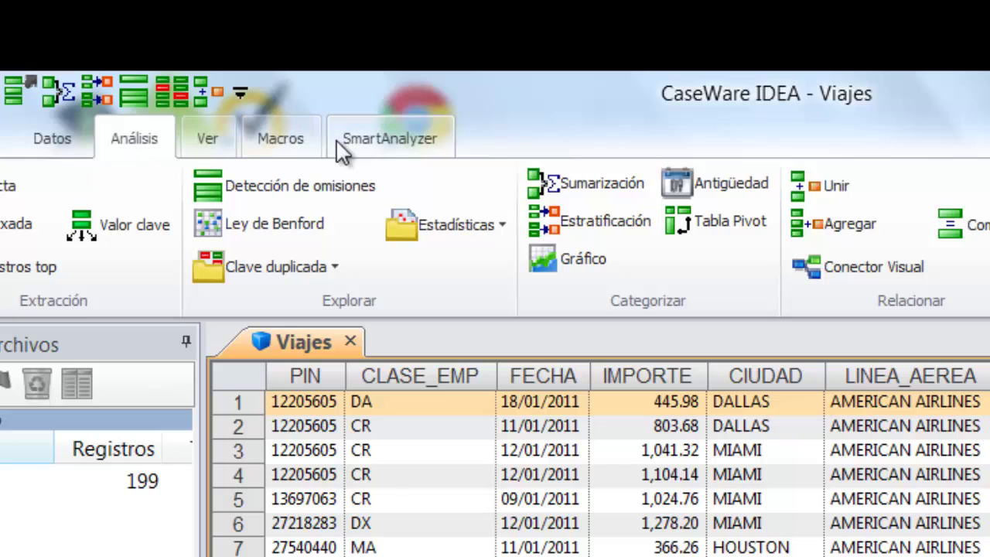
{"action": "left_click", "coordinate": [572, 190]}
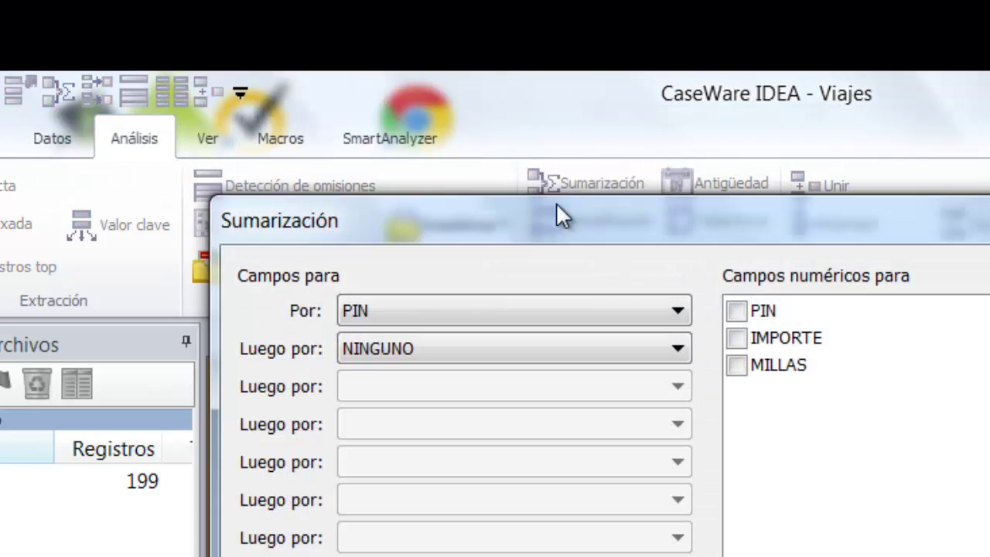
{"action": "left_click", "coordinate": [679, 311]}
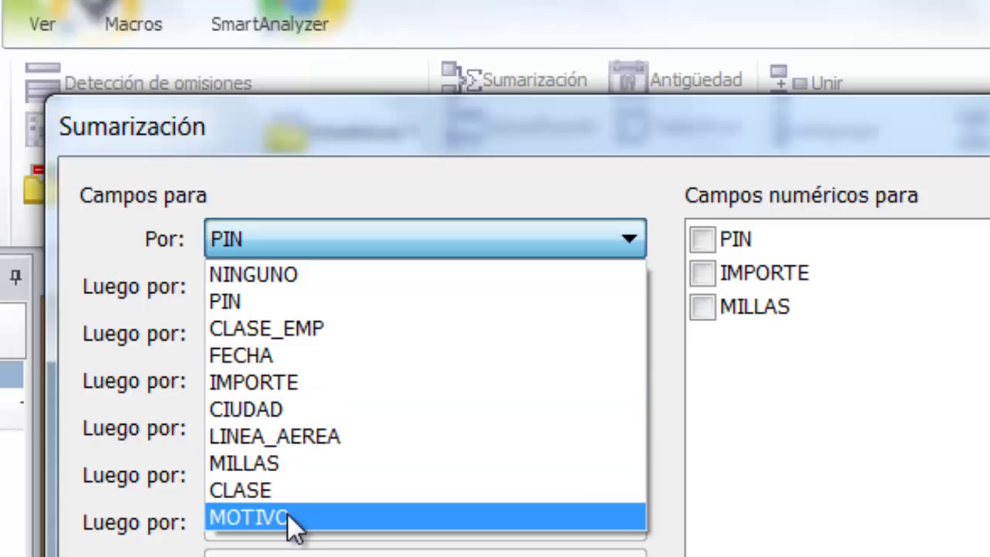
{"action": "left_click", "coordinate": [303, 524]}
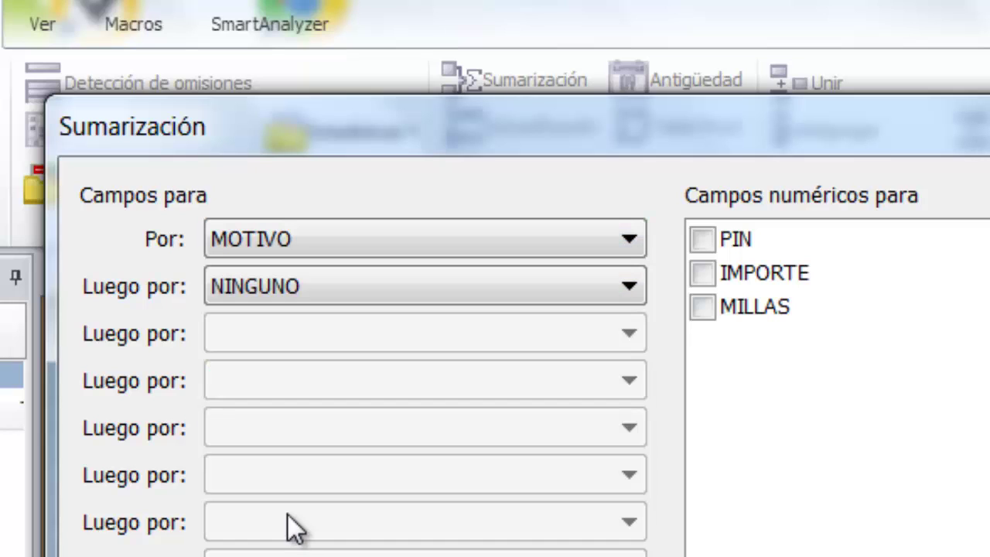
{"action": "left_click", "coordinate": [704, 274]}
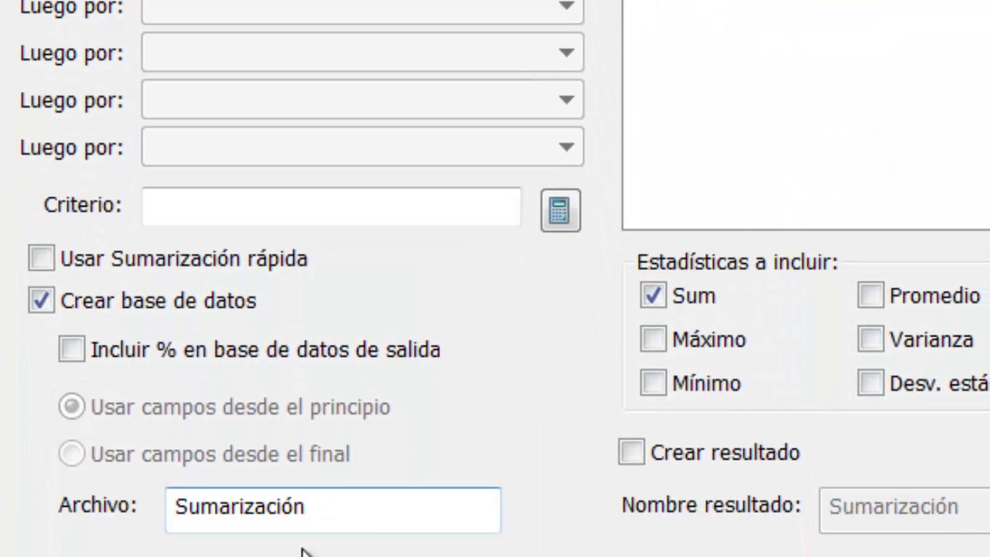
Name the summarization's output file TOTAL POR MOTIVO and run it
{"action": "left_click", "coordinate": [358, 511]}
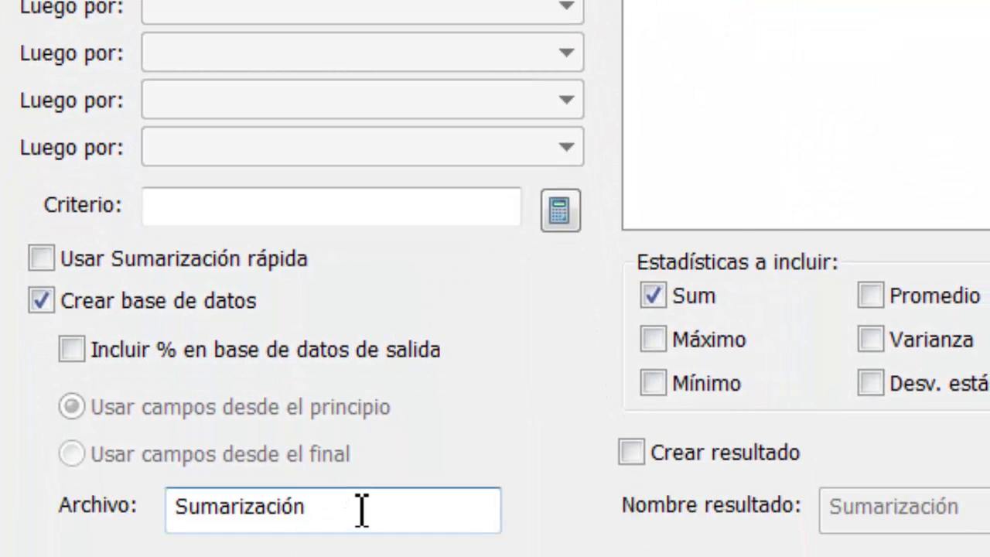
{"action": "key", "text": "BackSpace"}
{"action": "key", "text": "BackSpace"}
{"action": "key", "text": "BackSpace"}
{"action": "key", "text": "BackSpace"}
{"action": "key", "text": "BackSpace"}
{"action": "key", "text": "BackSpace"}
{"action": "key", "text": "BackSpace"}
{"action": "key", "text": "BackSpace"}
{"action": "key", "text": "BackSpace"}
{"action": "key", "text": "BackSpace"}
{"action": "key", "text": "BackSpace"}
{"action": "key", "text": "BackSpace"}
{"action": "type", "text": "T"}
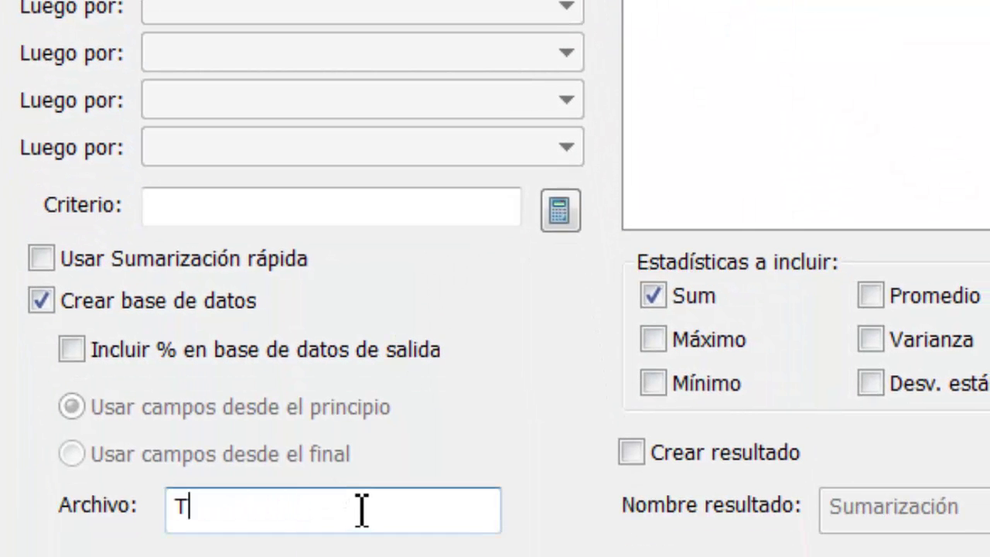
{"action": "type", "text": "OTAL POR MO"}
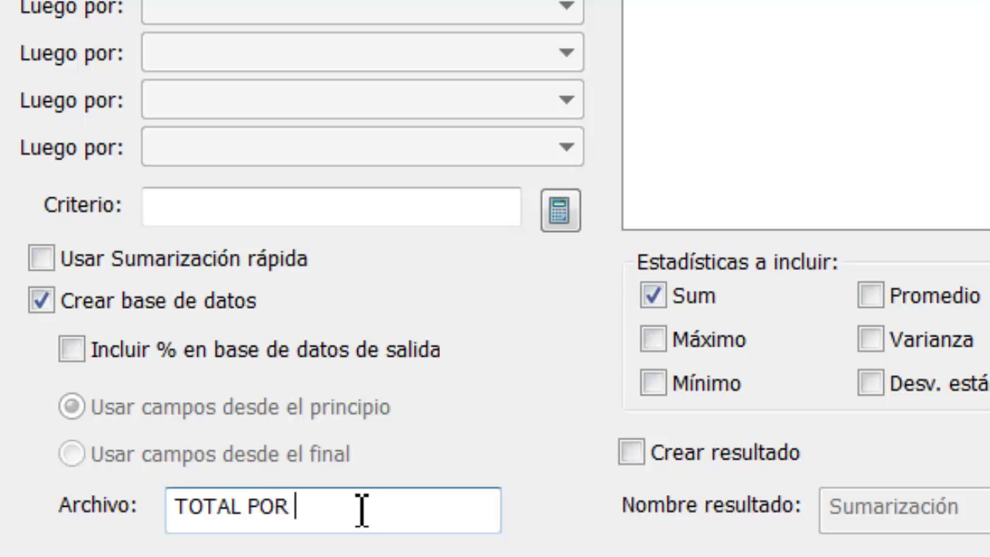
{"action": "type", "text": "TIVO"}
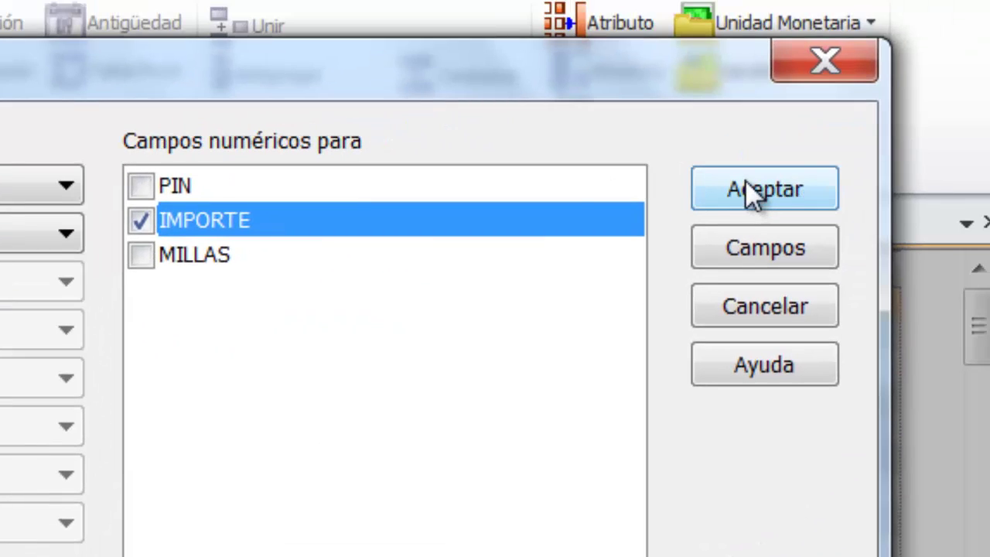
{"action": "left_click", "coordinate": [745, 179]}
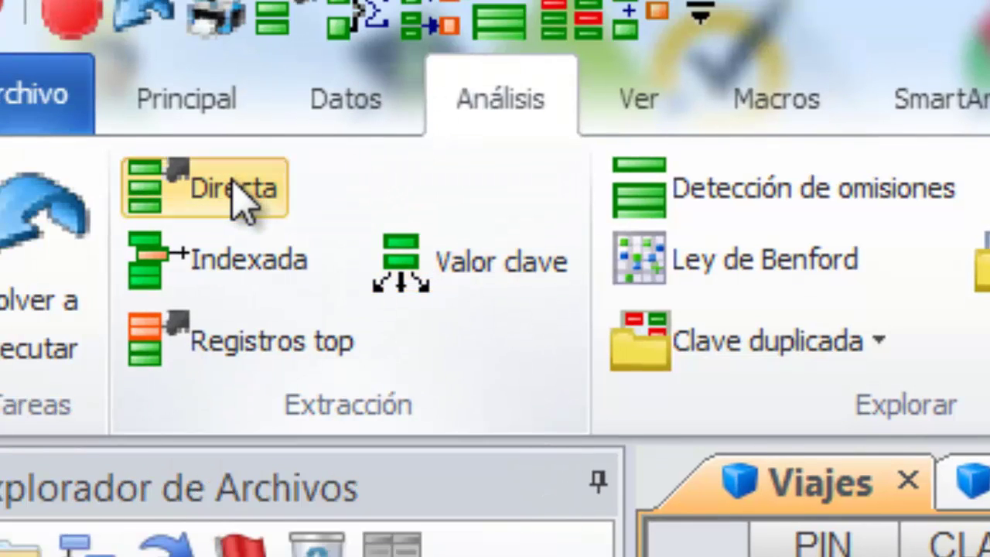
Start a Direct Extraction on the Viajes database with VIAJES A TORONTO as the output file name
{"action": "left_click", "coordinate": [242, 203]}
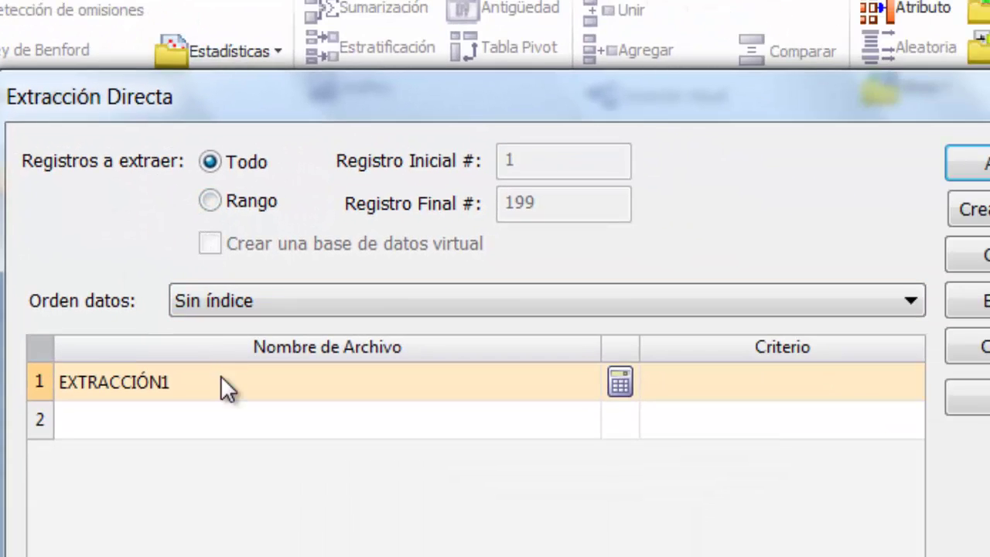
{"action": "left_click", "coordinate": [221, 392]}
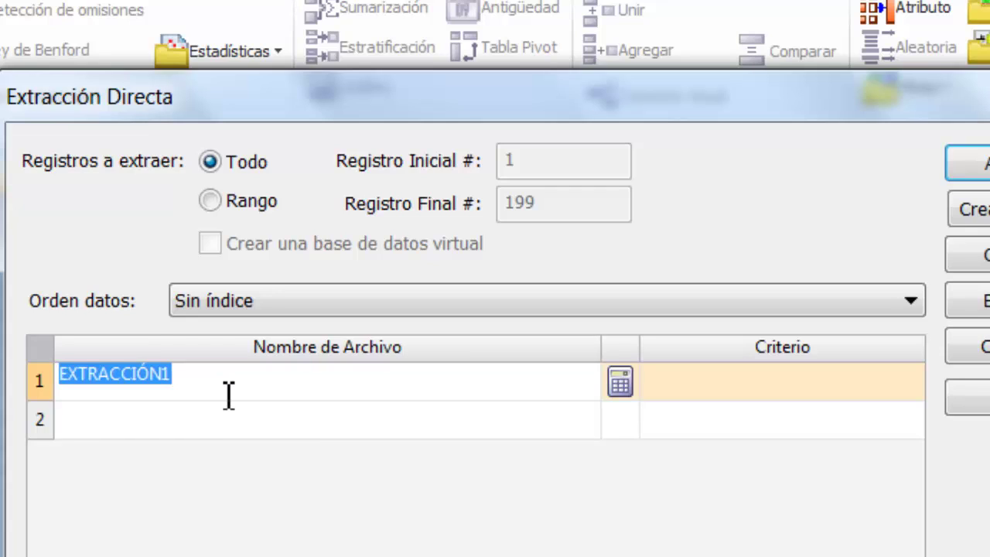
{"action": "type", "text": "VIAJES"}
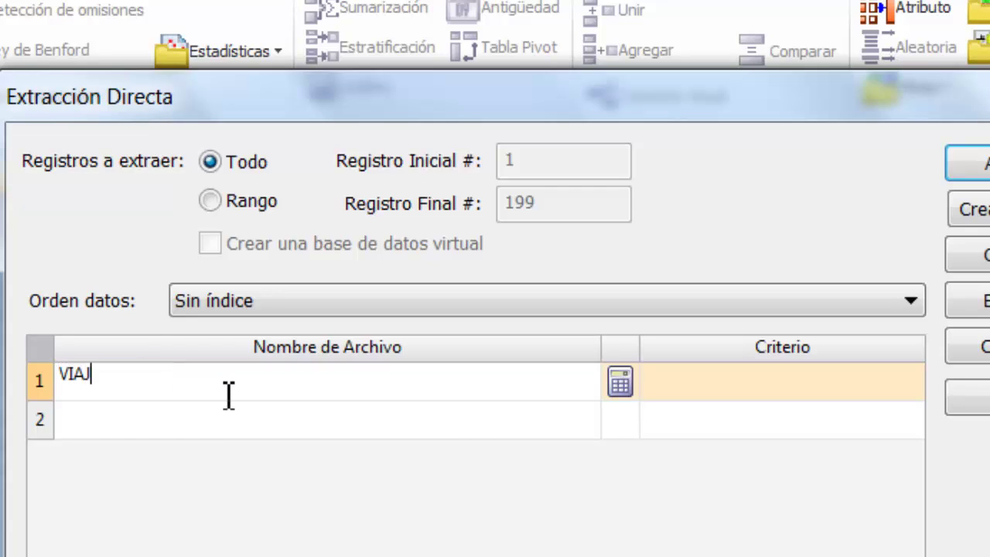
{"action": "type", "text": " A TORONTO"}
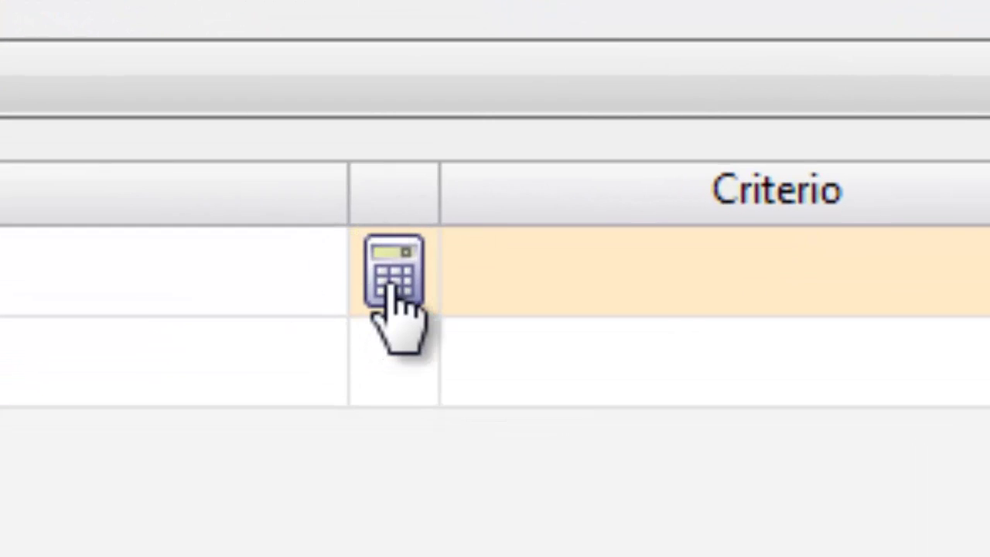
Build the extraction criterion CIUDAD = "TORONTO" in the equation editor
{"action": "left_click", "coordinate": [386, 284]}
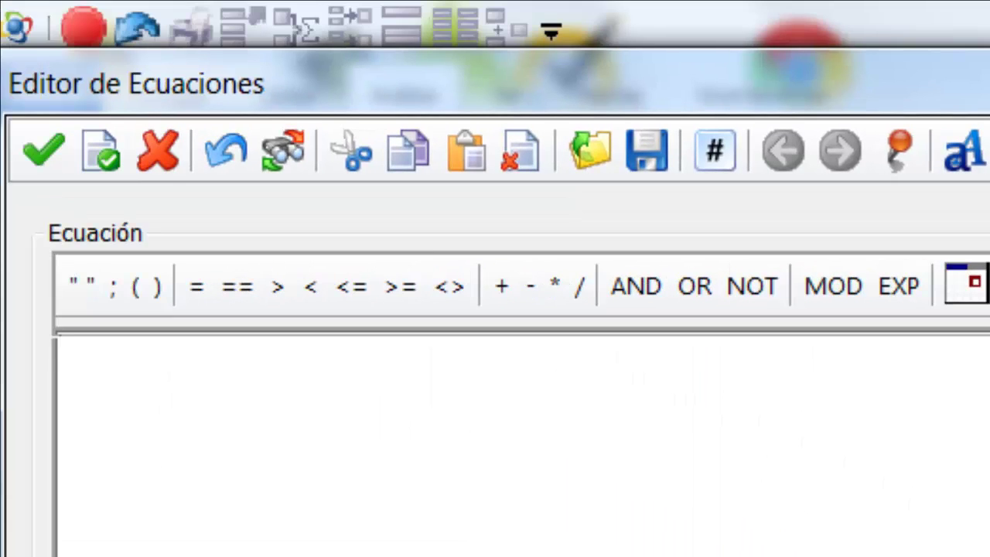
{"action": "double_click", "coordinate": [220, 556]}
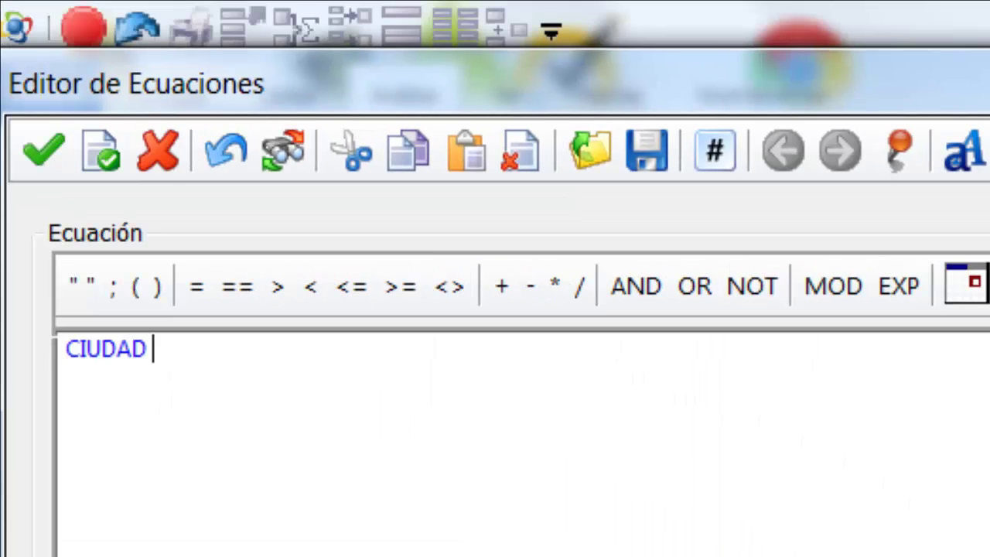
{"action": "left_click", "coordinate": [186, 295]}
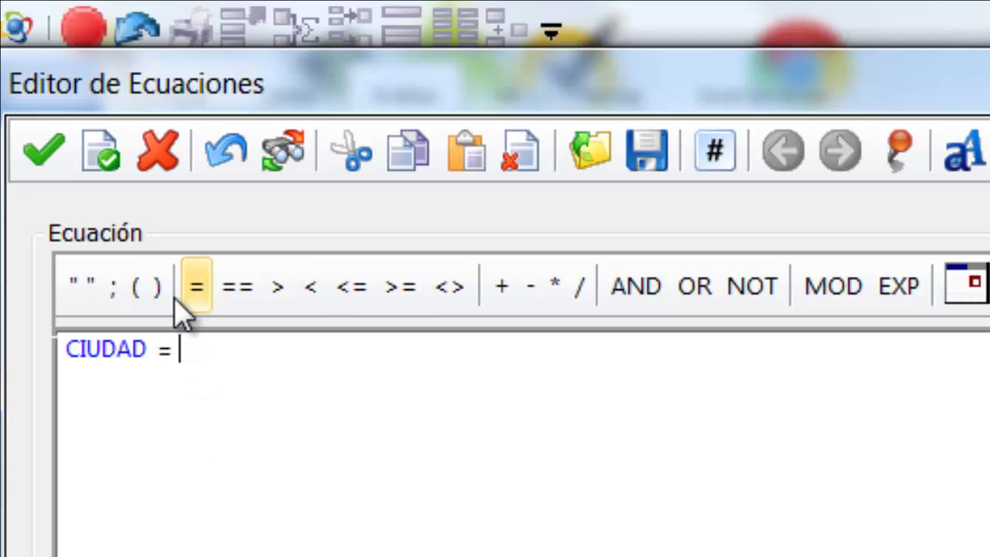
{"action": "left_click", "coordinate": [81, 286]}
{"action": "type", "text": "TOT"}
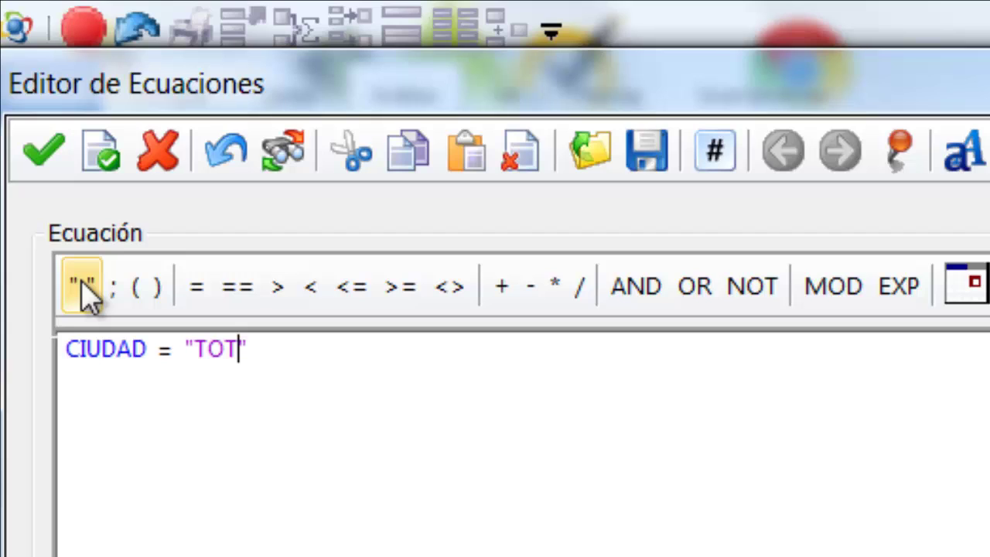
{"action": "key", "text": "BackSpace"}
{"action": "type", "text": "RONTO"}
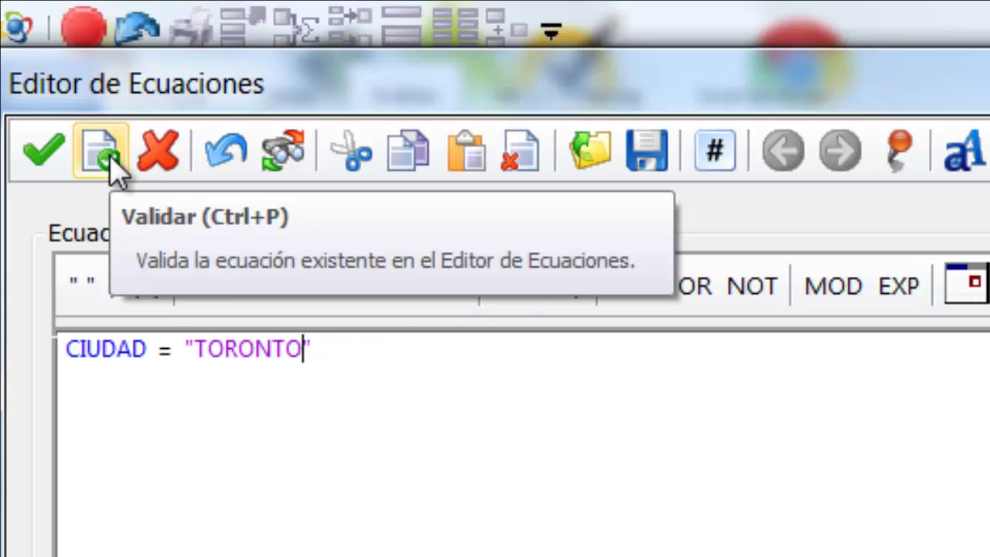
Validate the criterion equation, return to the extraction settings and run the extraction
{"action": "left_click", "coordinate": [110, 164]}
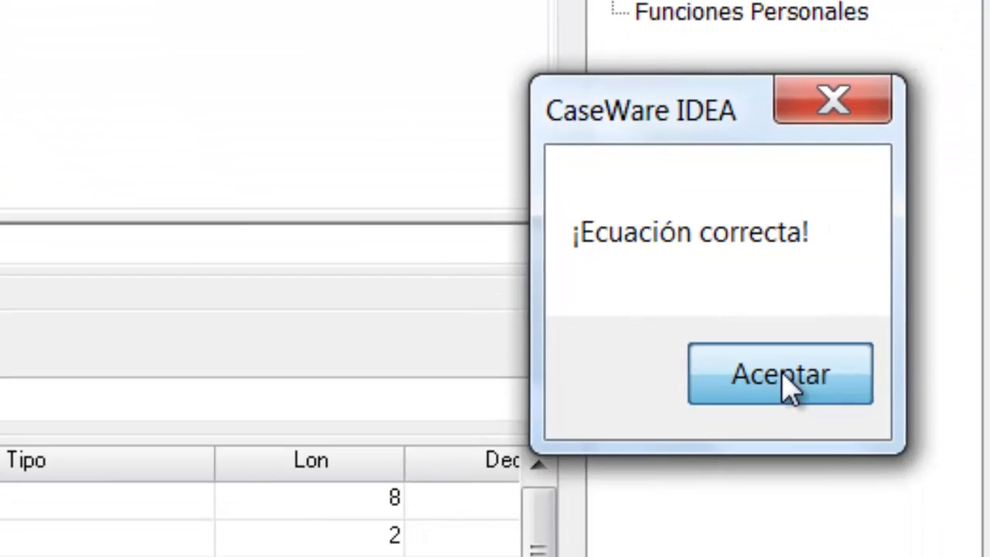
{"action": "left_click", "coordinate": [786, 378]}
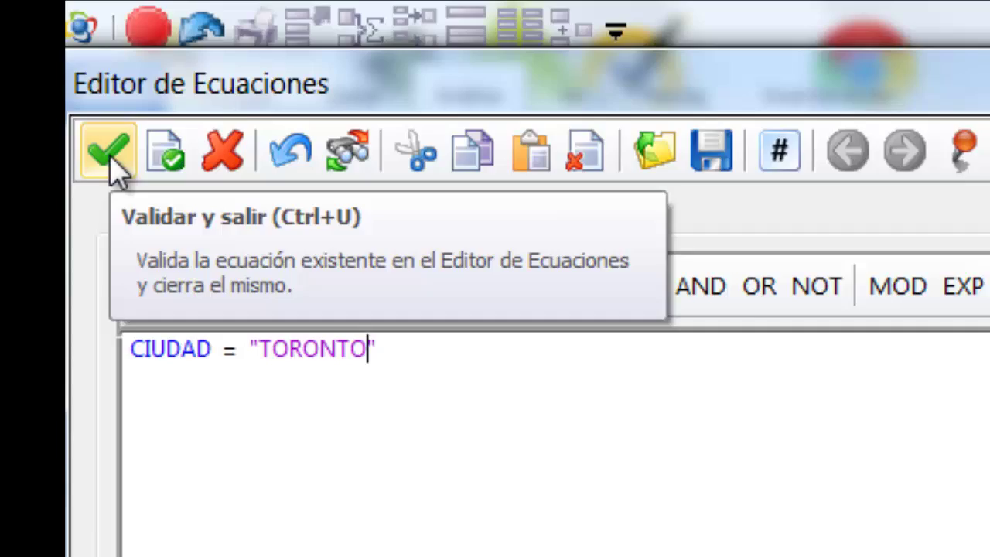
{"action": "left_click", "coordinate": [111, 165]}
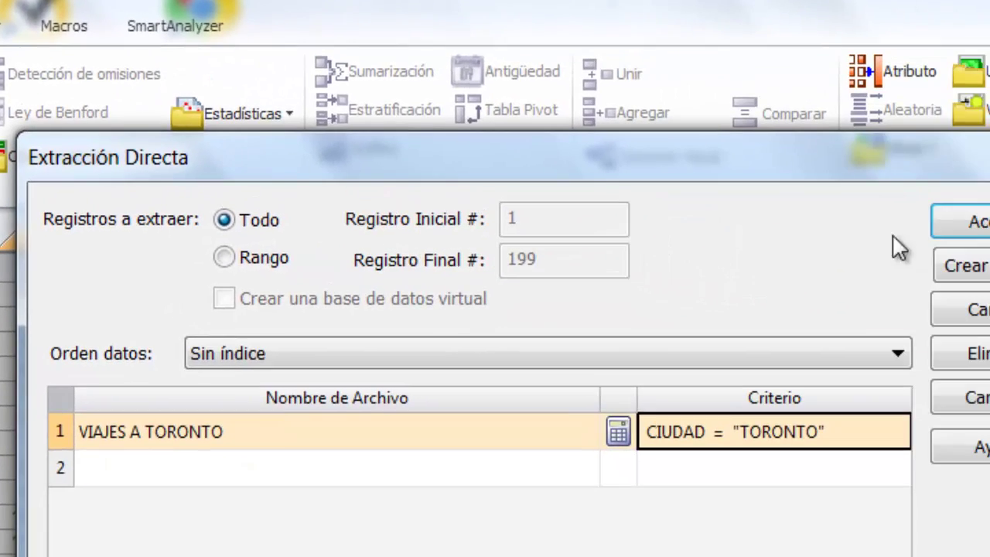
{"action": "left_click", "coordinate": [957, 226]}
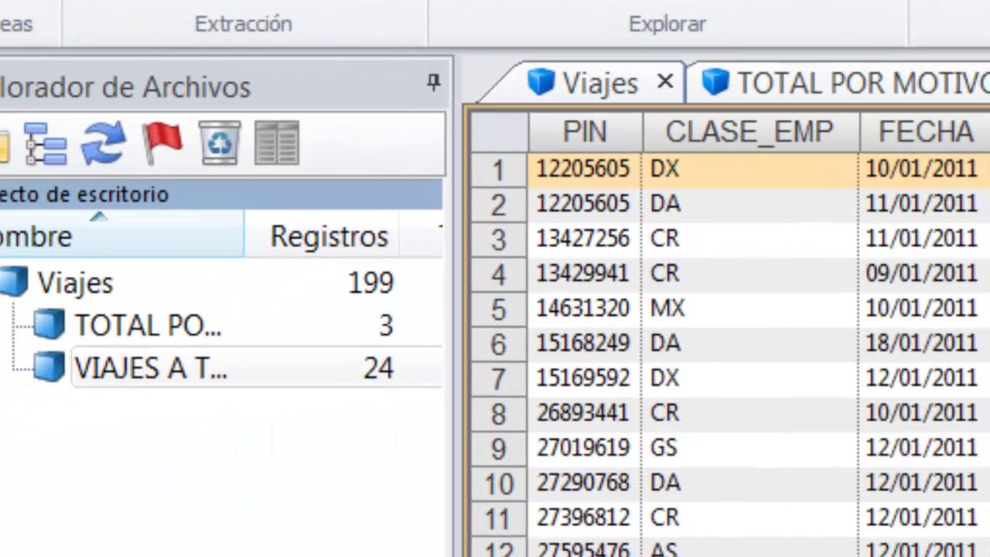
Look over the extracted VIAJES A TORONTO records and create the field statistics for that database
{"action": "scroll", "coordinate": [730, 340], "scroll_direction": "down", "scroll_amount": 1}
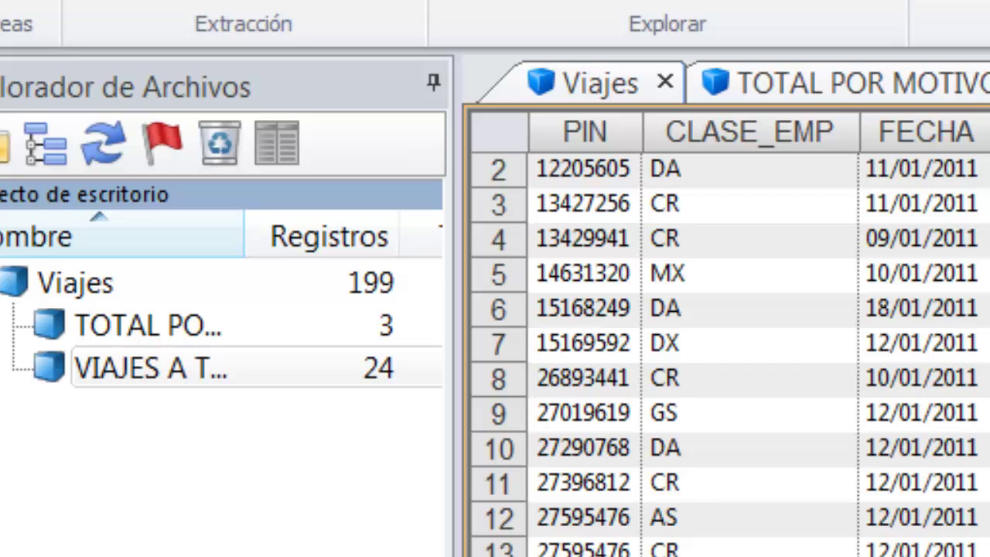
{"action": "scroll", "coordinate": [730, 341], "scroll_direction": "up", "scroll_amount": 1}
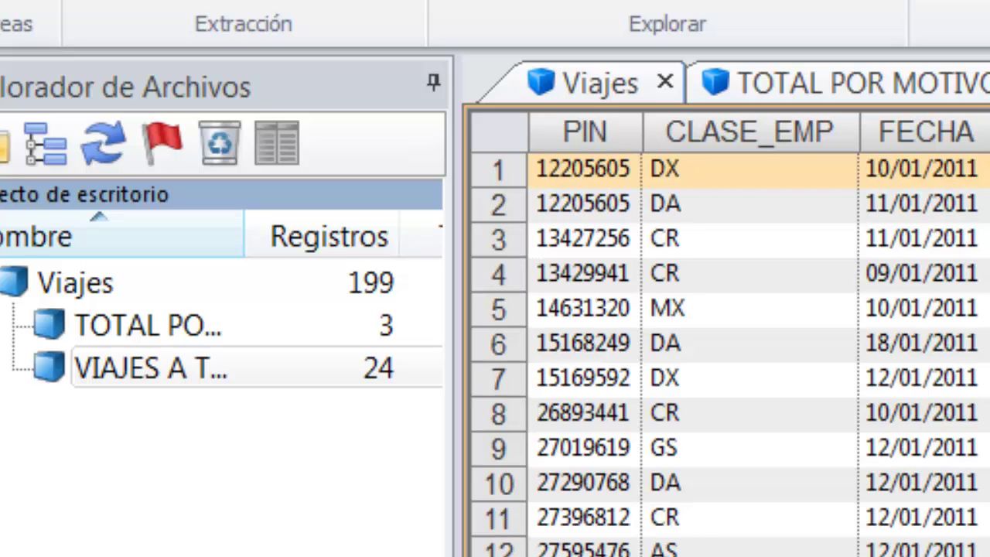
{"action": "scroll", "coordinate": [730, 341], "scroll_direction": "down", "scroll_amount": 1}
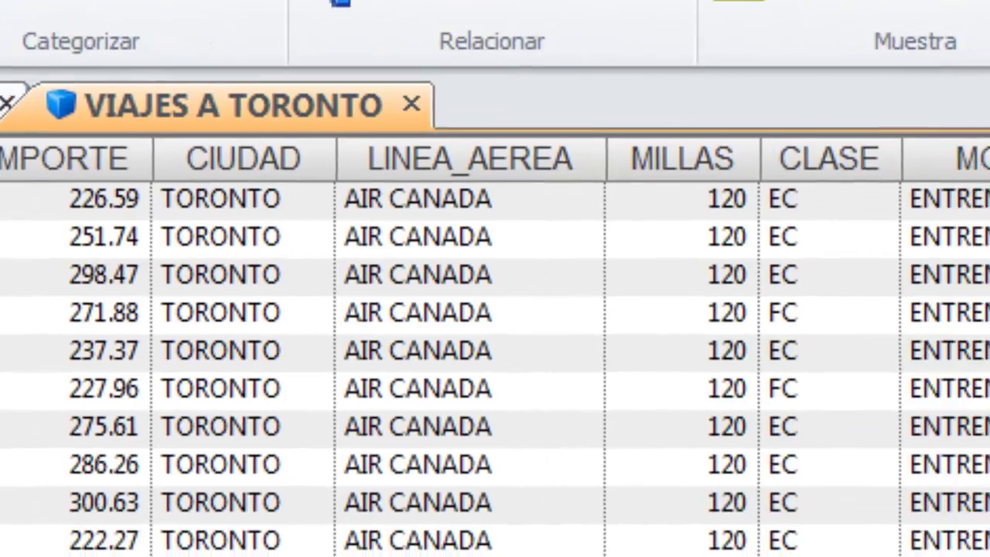
{"action": "left_click", "coordinate": [985, 319]}
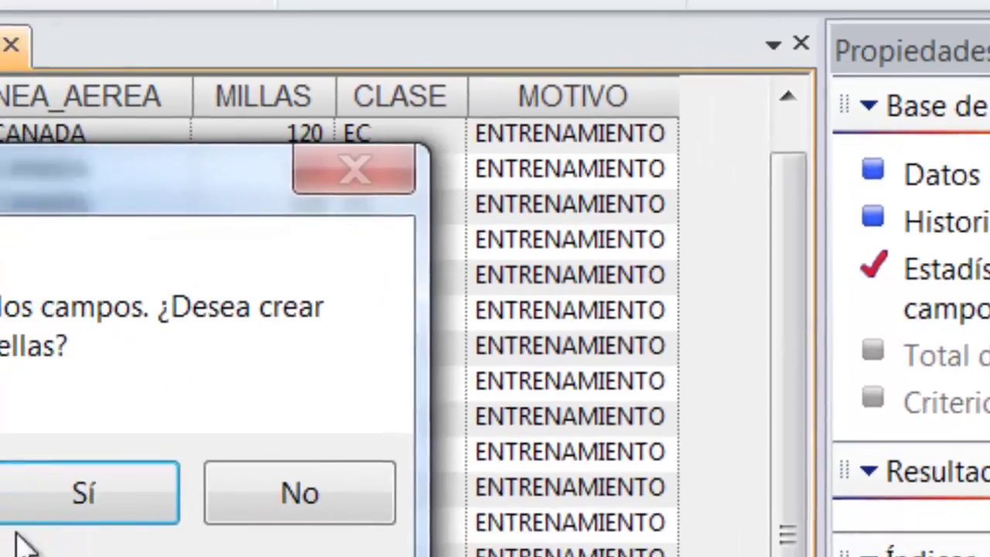
{"action": "left_click", "coordinate": [89, 499]}
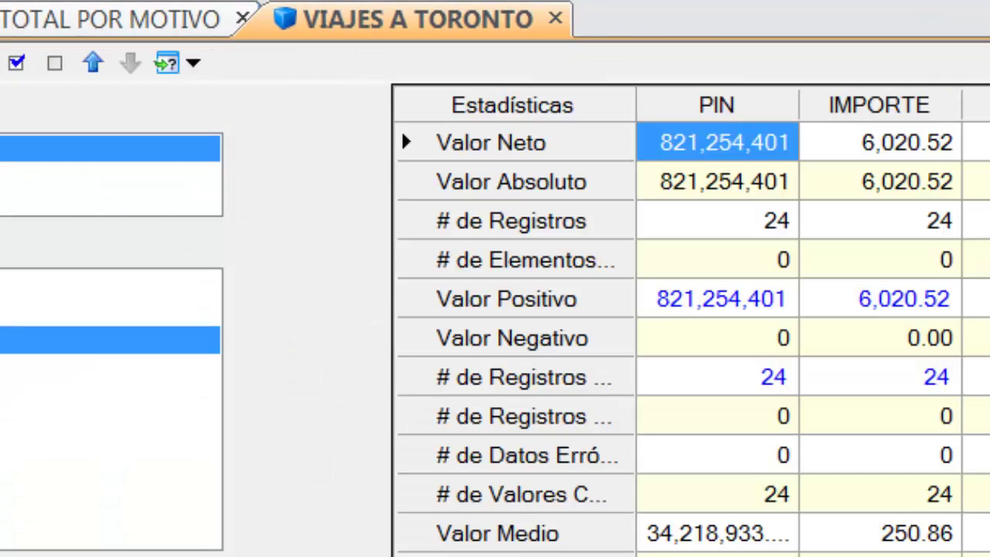
Examine the date field statistics of VIAJES A TORONTO, widening the columns to read the monthly and weekday rows, and return to the data view
{"action": "left_click", "coordinate": [24, 175]}
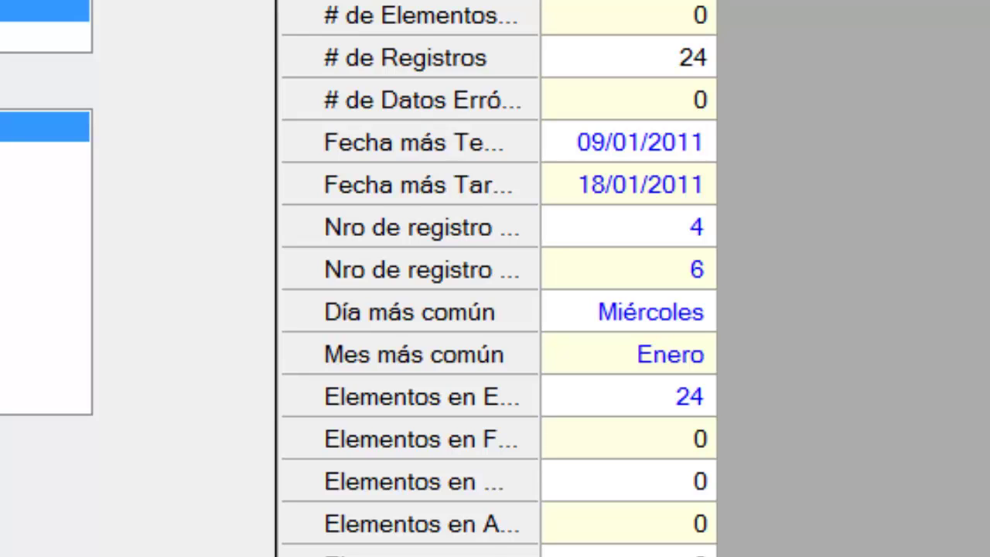
{"action": "scroll", "coordinate": [499, 278], "scroll_direction": "down", "scroll_amount": 1}
{"action": "scroll", "coordinate": [499, 278], "scroll_direction": "down", "scroll_amount": 9}
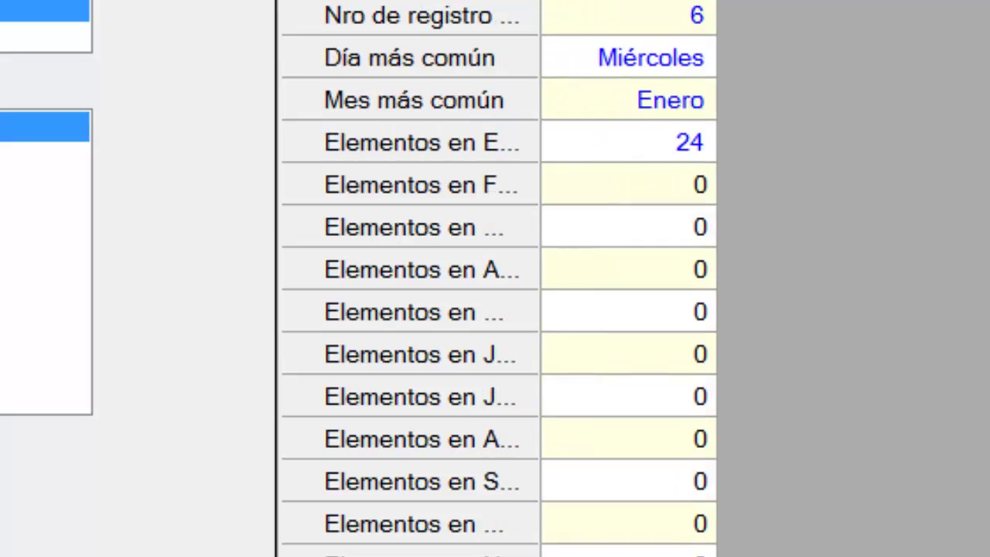
{"action": "scroll", "coordinate": [499, 278], "scroll_direction": "down", "scroll_amount": 1}
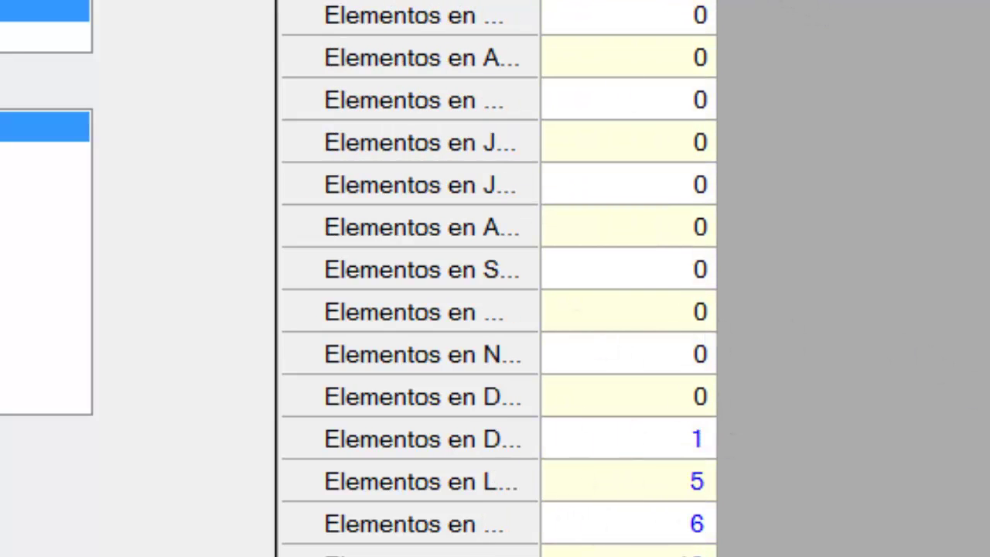
{"action": "left_click_drag", "start_coordinate": [716, 0], "coordinate": [844, 0]}
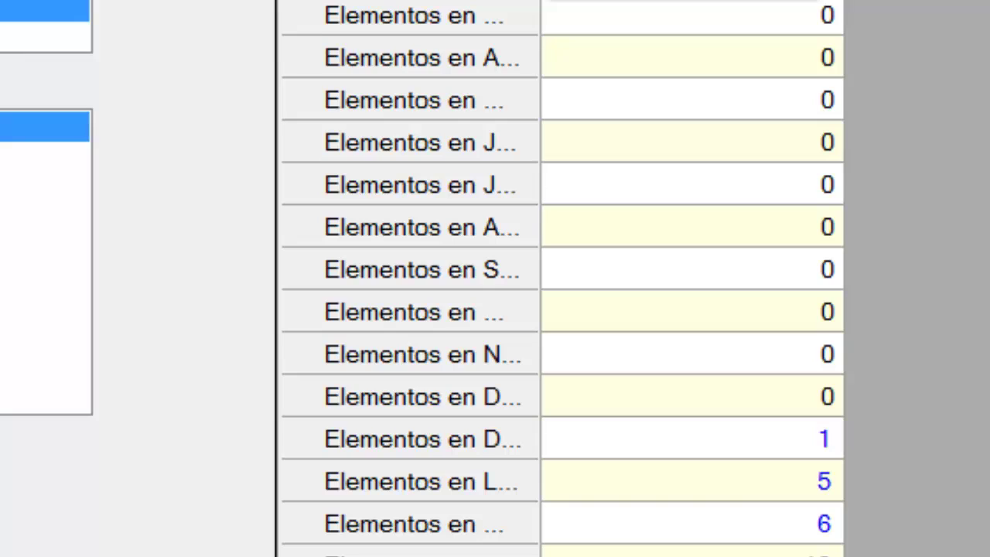
{"action": "left_click_drag", "start_coordinate": [539, 0], "coordinate": [639, 0]}
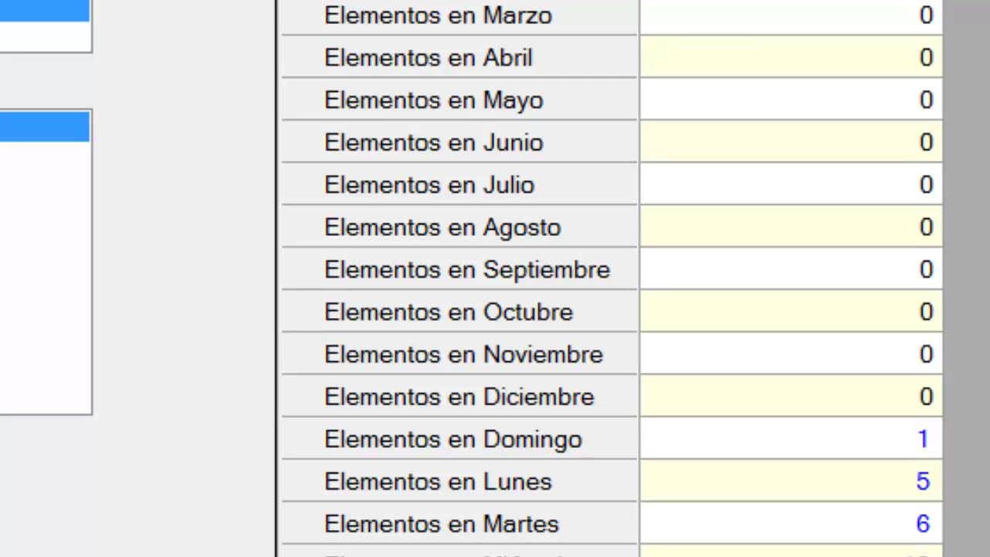
{"action": "left_click", "coordinate": [966, 88]}
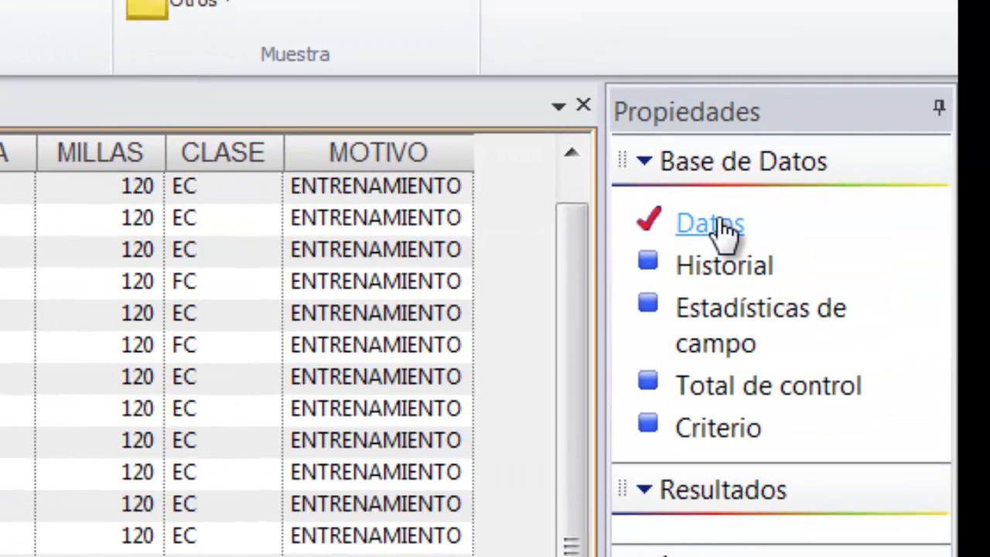